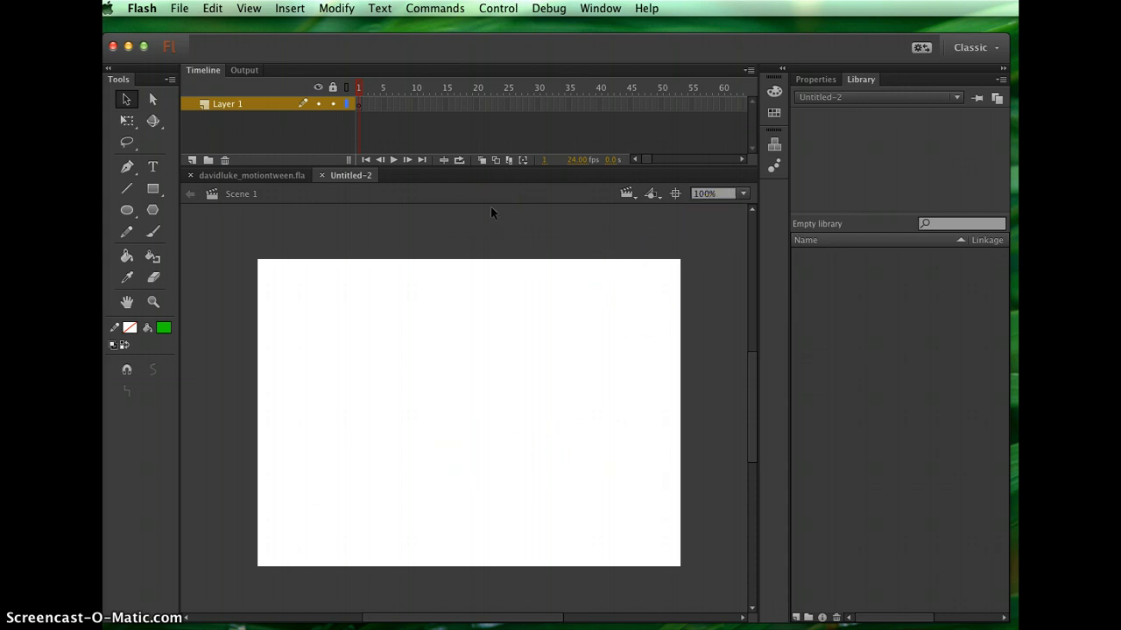
# Open the example motion tween file to review it, then return to the untitled document
pyautogui.click(256, 178)
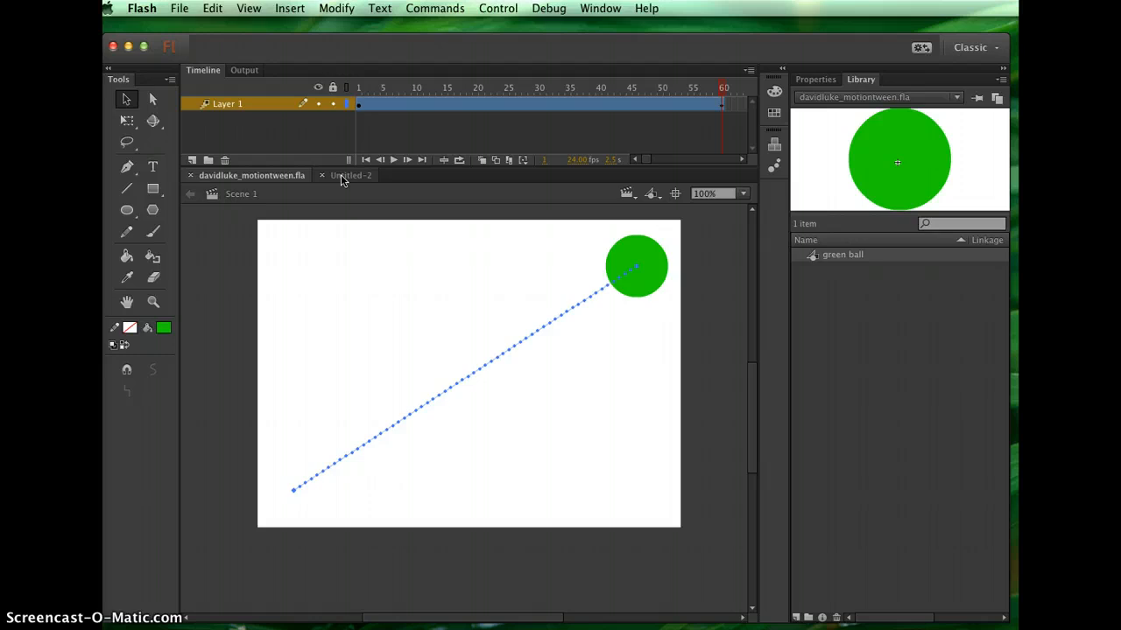
pyautogui.click(348, 176)
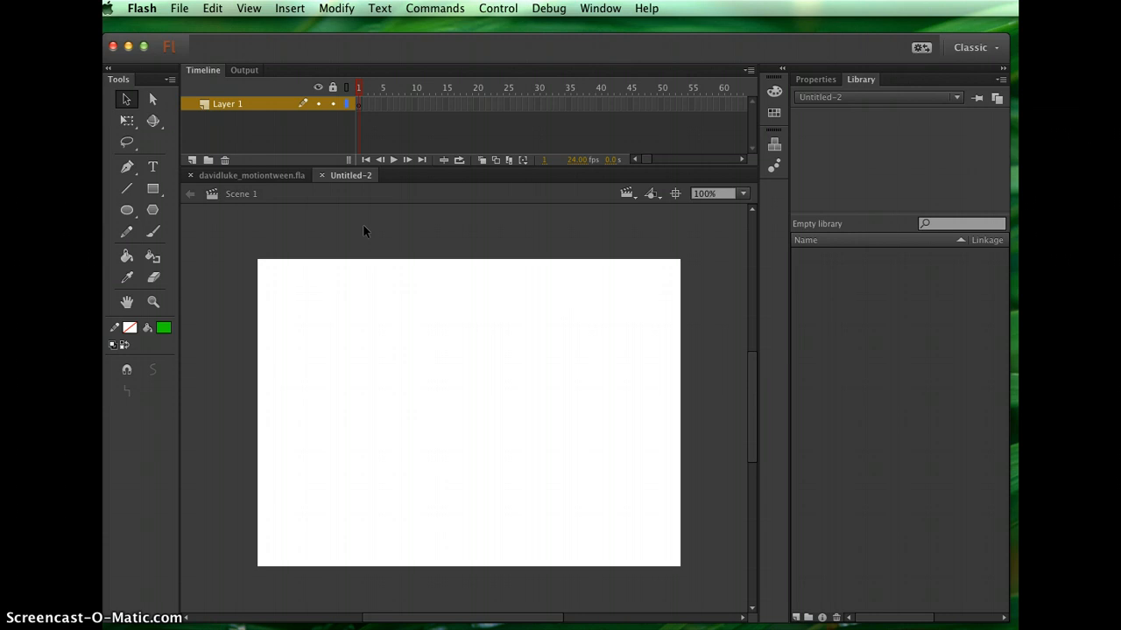
# Select the Oval tool and draw a green circle near the stage's lower-left corner on frame 1
pyautogui.click(125, 212)
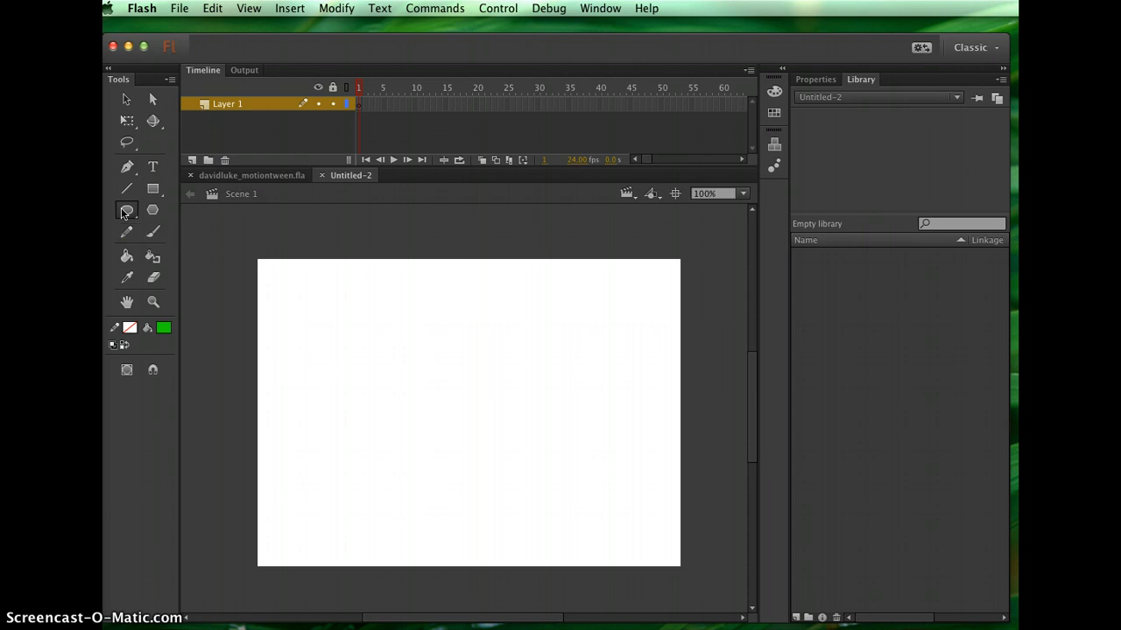
pyautogui.click(125, 212)
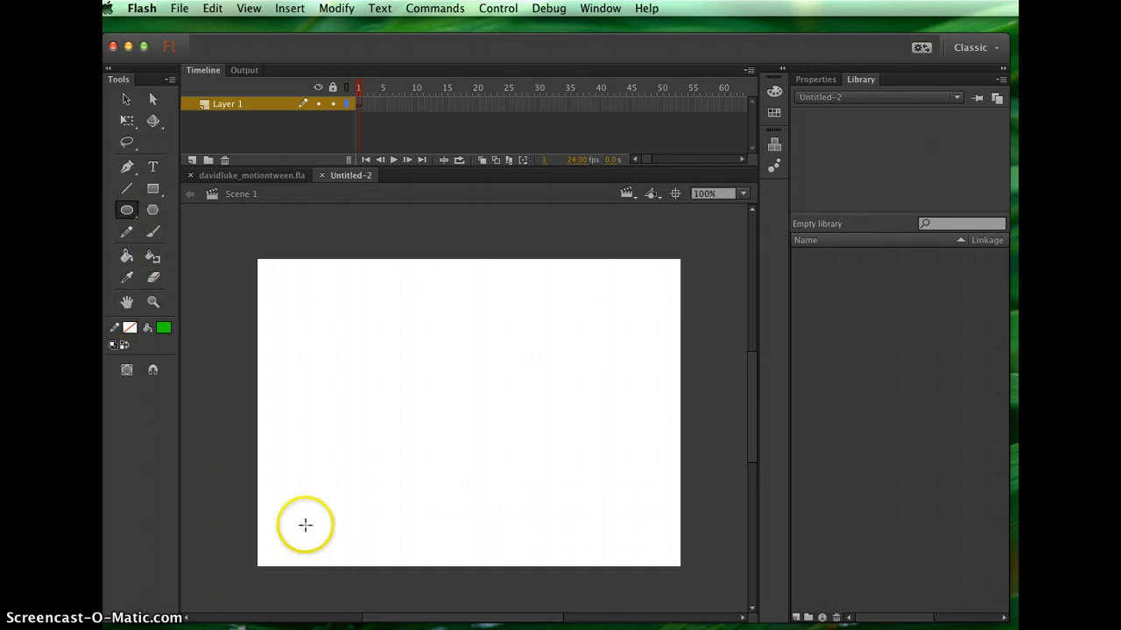
pyautogui.moveTo(282, 472); pyautogui.dragTo(354, 549)
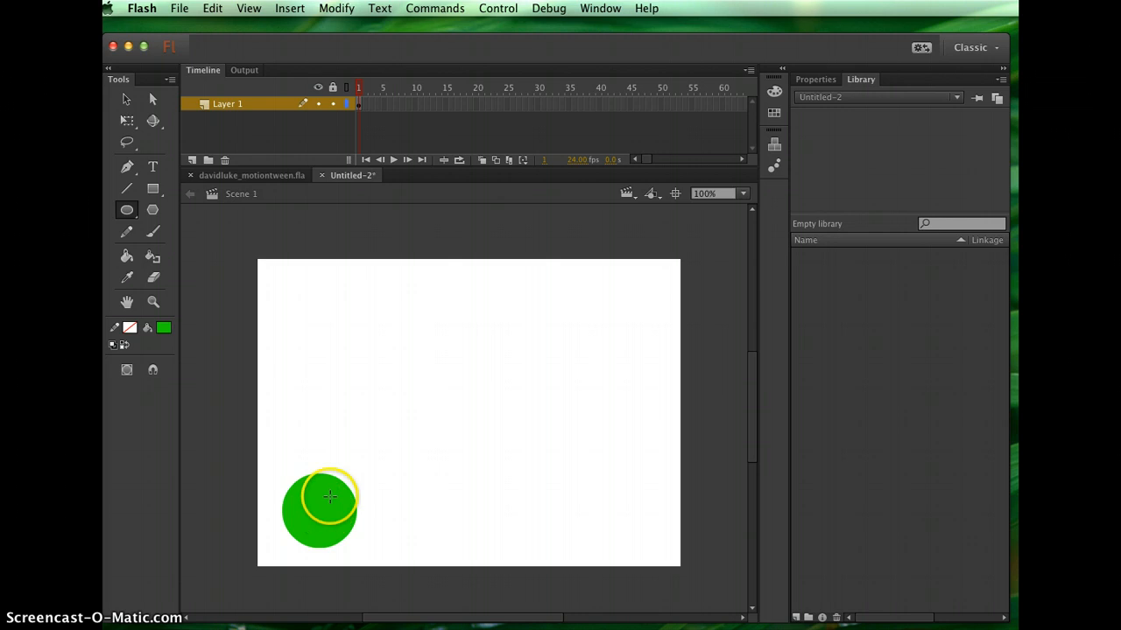
# Insert a blank keyframe at frame 60 of Layer 1
pyautogui.click(367, 105)
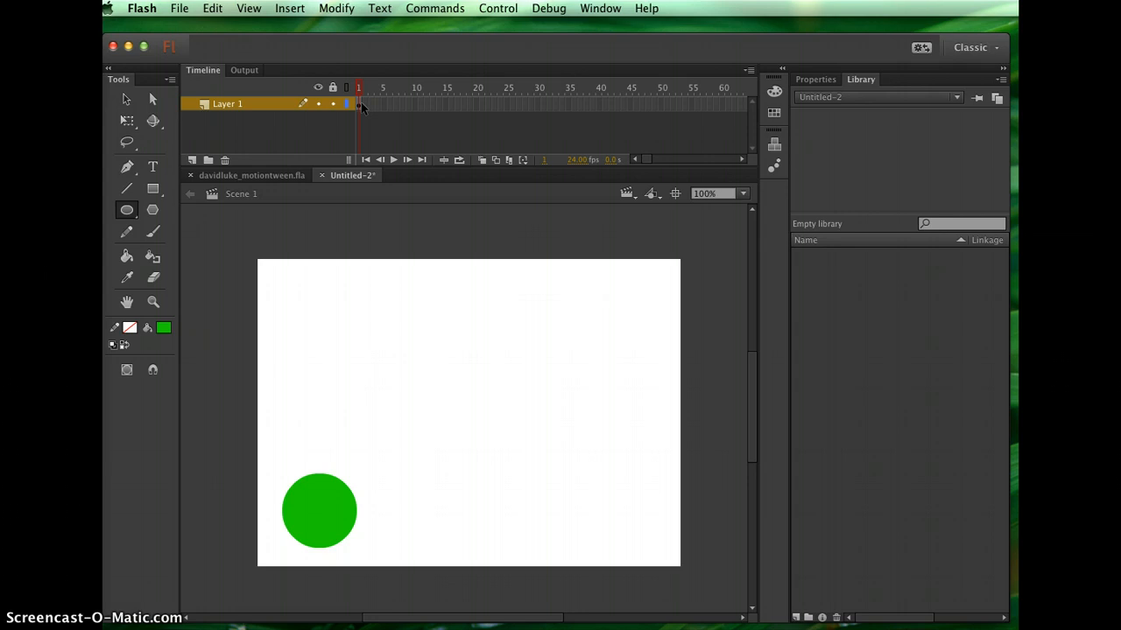
pyautogui.click(722, 106)
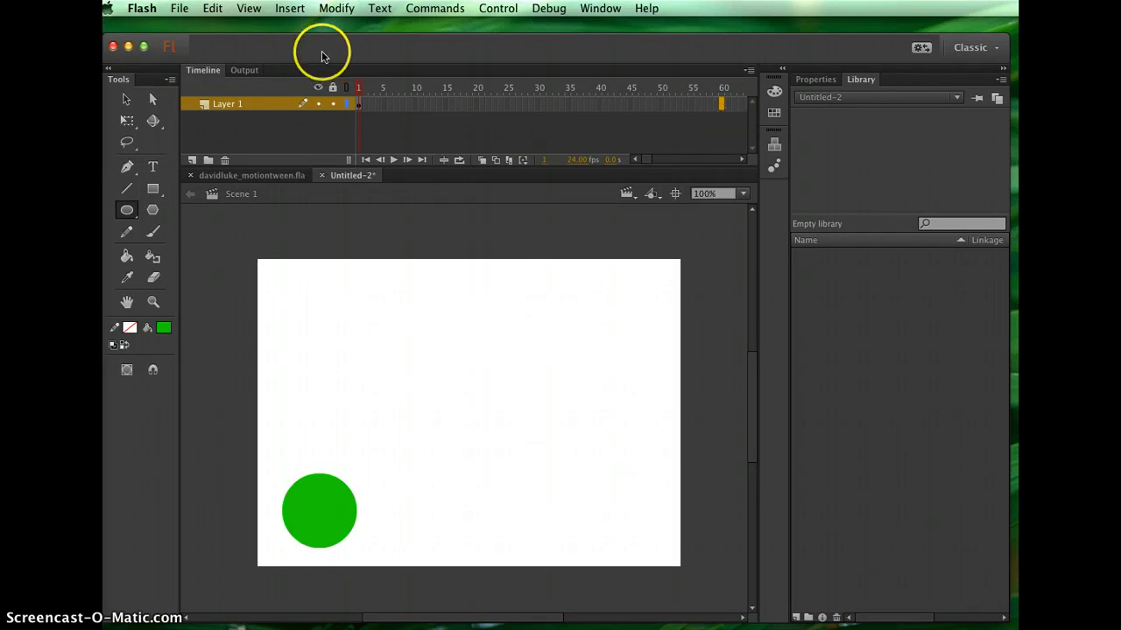
pyautogui.click(289, 8)
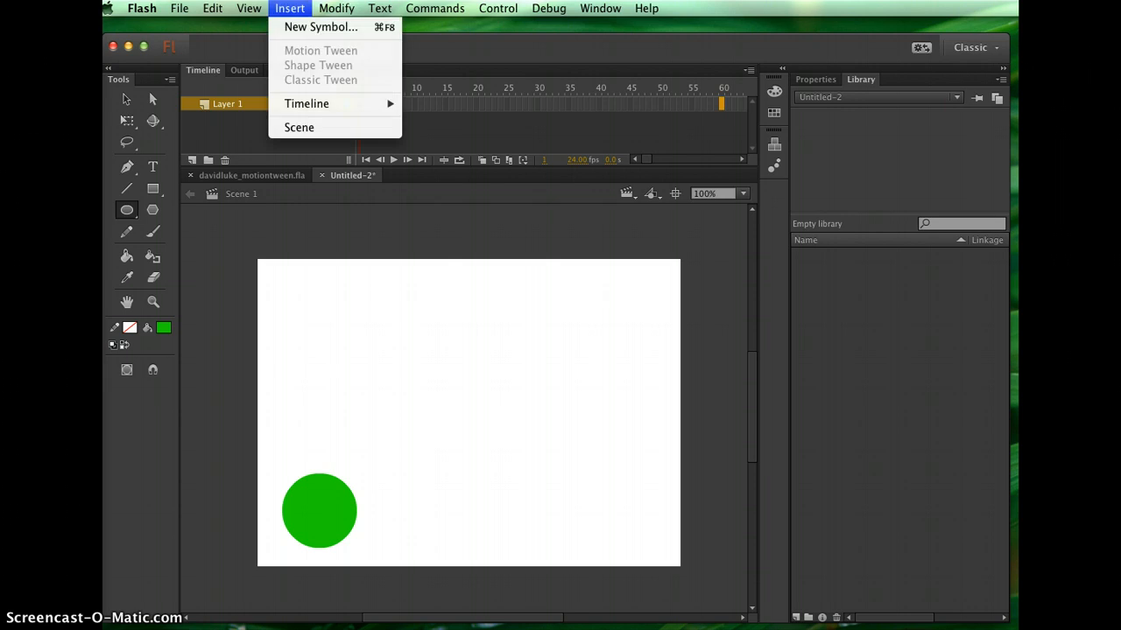
pyautogui.moveTo(314, 103)
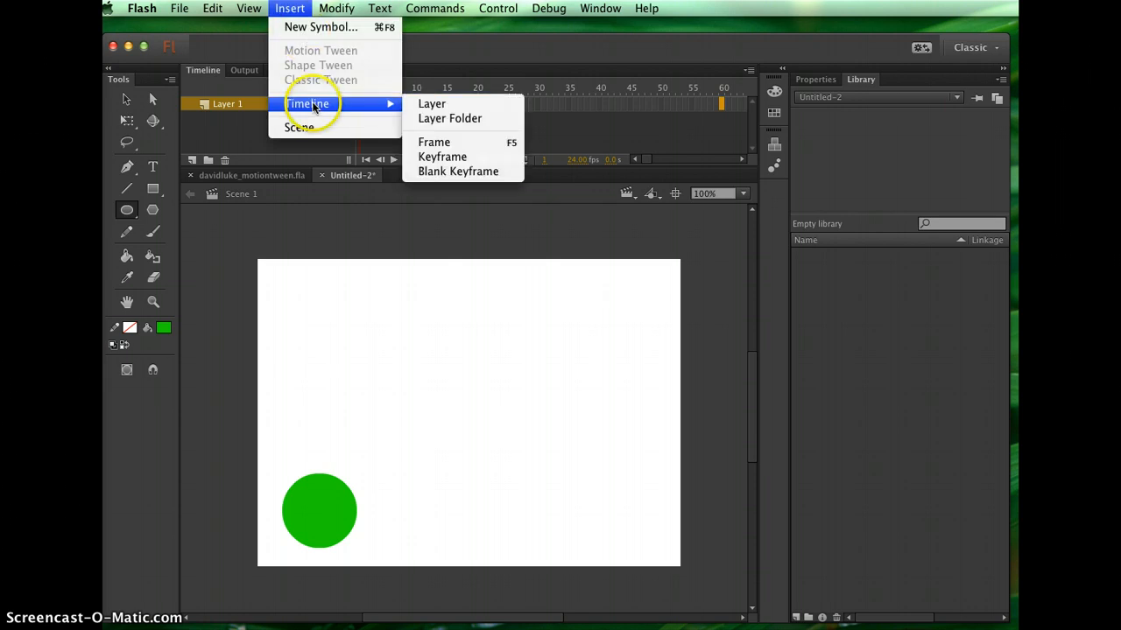
pyautogui.click(455, 171)
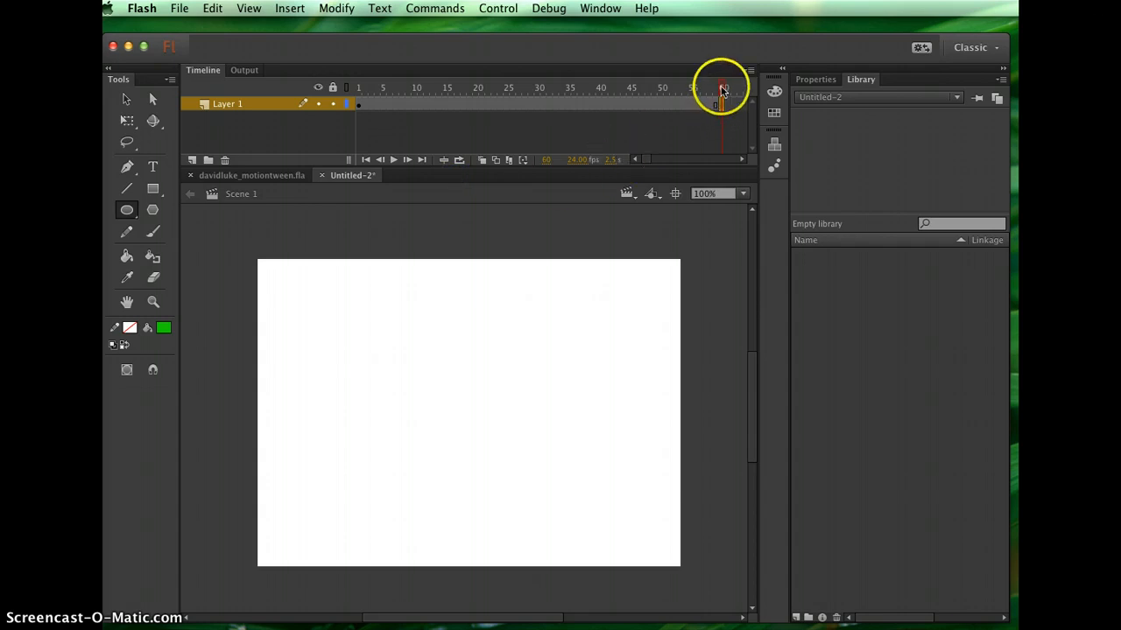
# Scrub the playhead between frames 59 and 60 to check the new keyframe, leaving frame 60 selected
pyautogui.moveTo(723, 89)
pyautogui.mouseDown()
pyautogui.moveTo(360, 91)
pyautogui.moveTo(720, 68)
pyautogui.mouseUp()
pyautogui.click(715, 91)
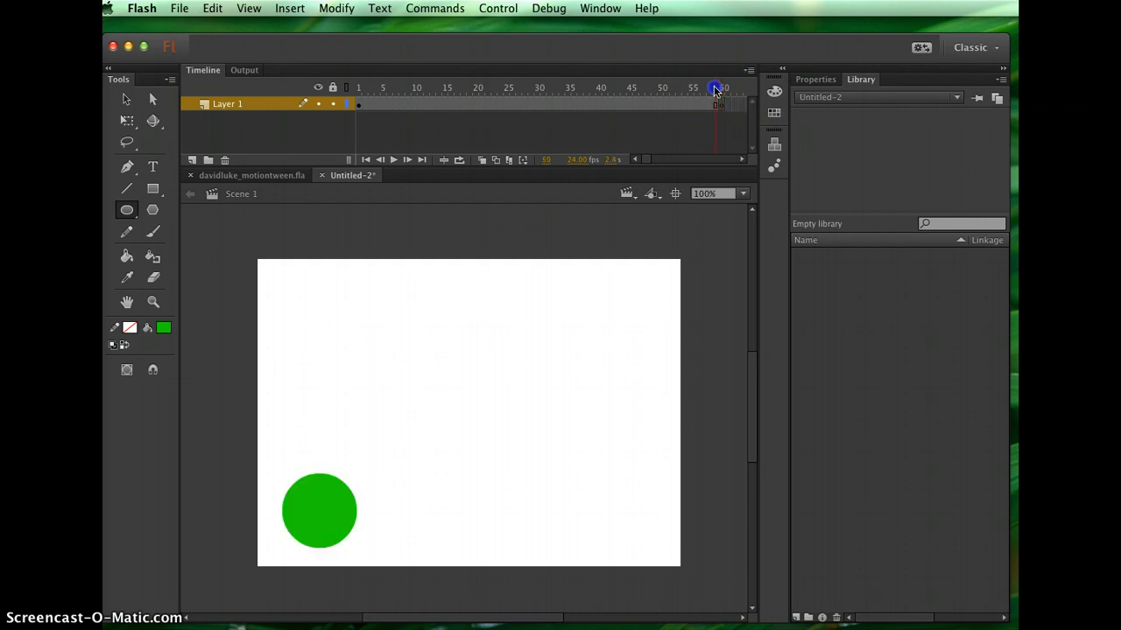
pyautogui.moveTo(716, 89)
pyautogui.mouseDown()
pyautogui.moveTo(618, 92)
pyautogui.moveTo(711, 86)
pyautogui.moveTo(725, 88)
pyautogui.moveTo(720, 98)
pyautogui.moveTo(719, 86)
pyautogui.moveTo(715, 129)
pyautogui.moveTo(715, 117)
pyautogui.mouseUp()
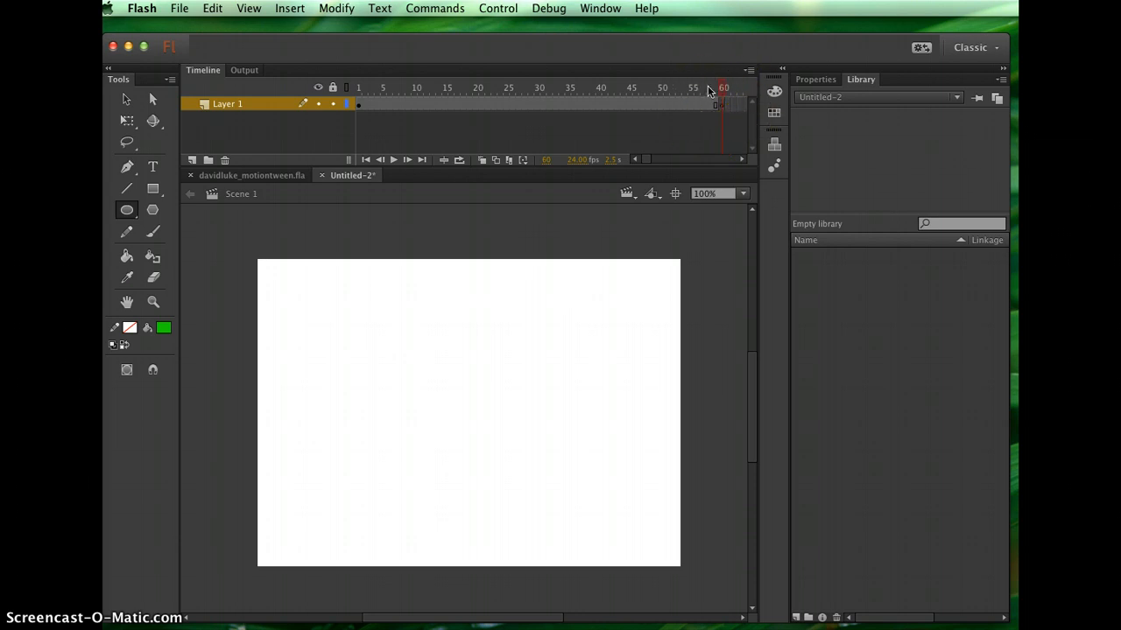
pyautogui.click(721, 90)
pyautogui.click(724, 88)
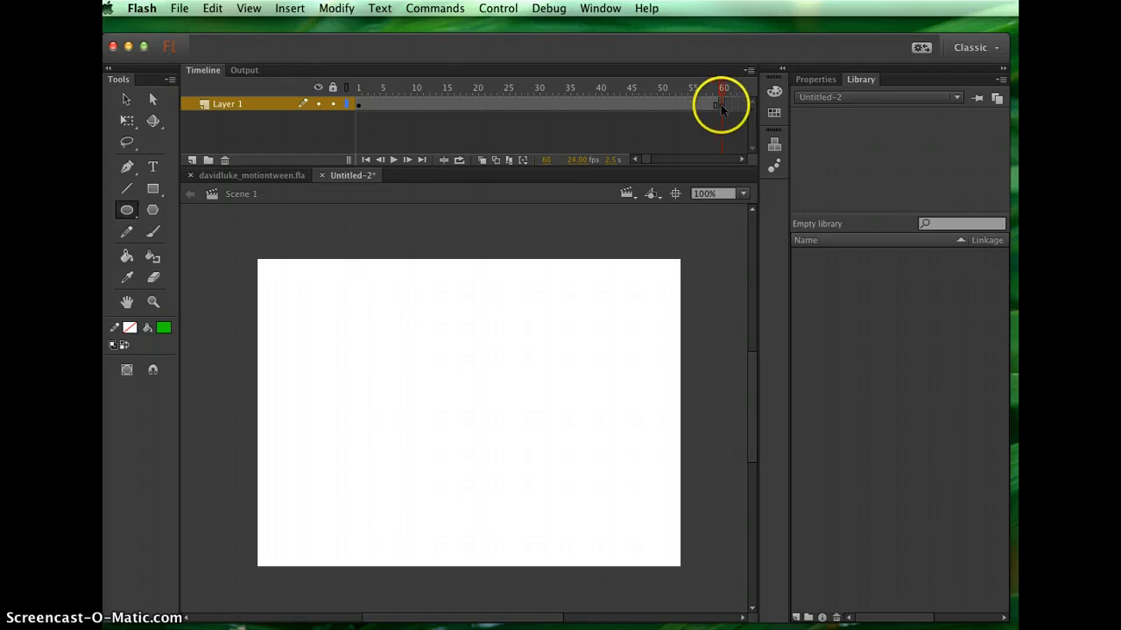
pyautogui.moveTo(723, 89)
pyautogui.mouseDown()
pyautogui.moveTo(335, 77)
pyautogui.moveTo(736, 94)
pyautogui.mouseUp()
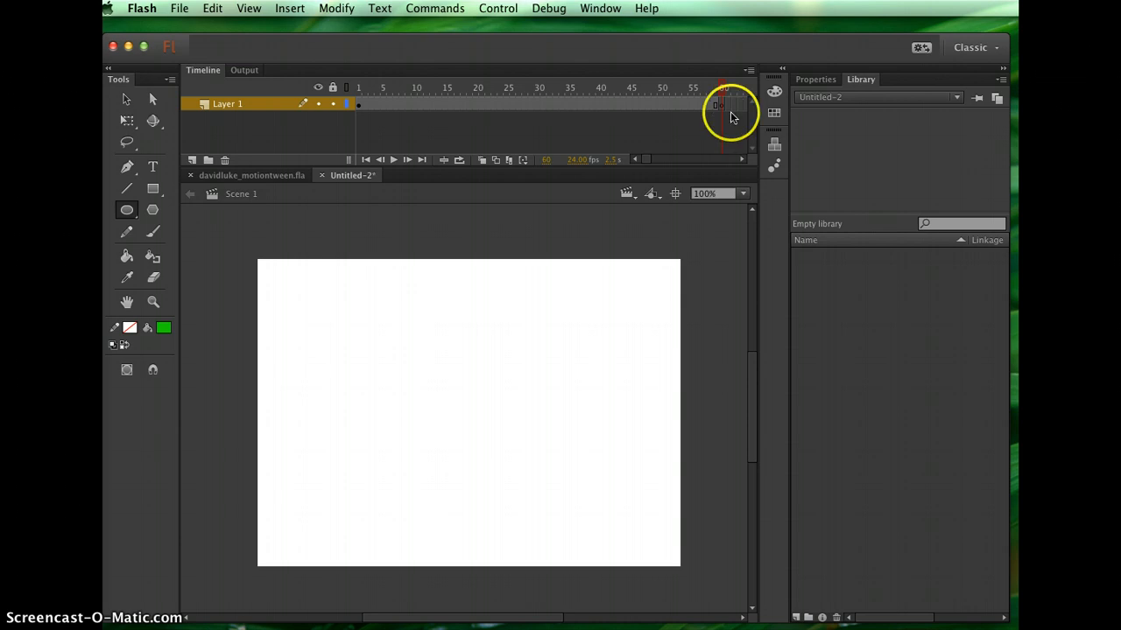
pyautogui.click(721, 105)
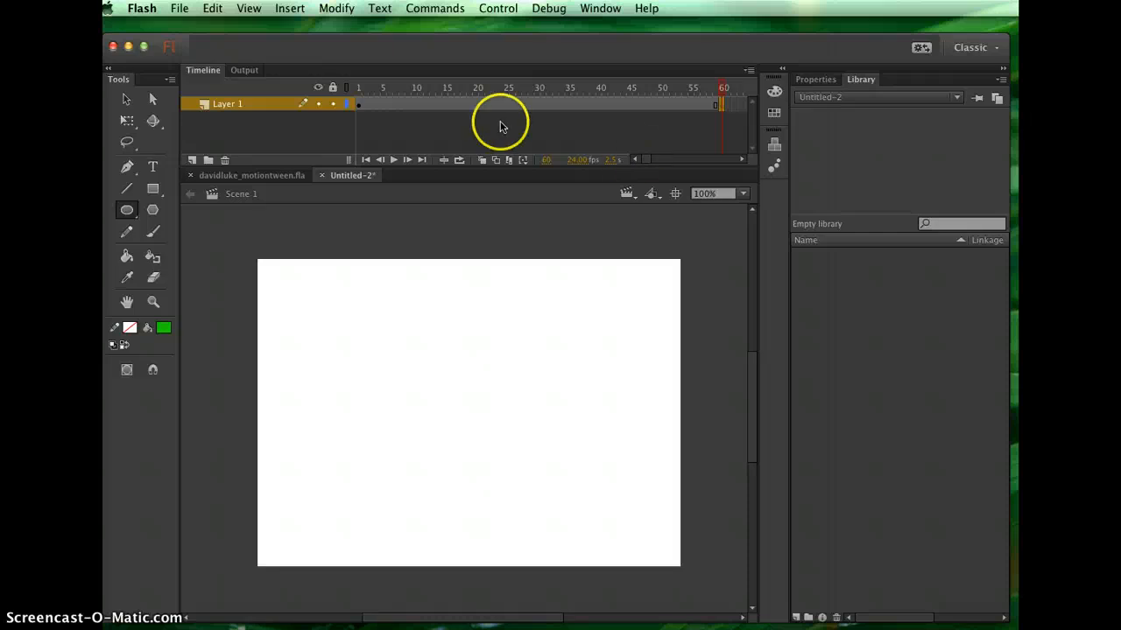
# Pick the Rectangle tool with fill colour #CC3399 and draw a rectangle near the stage's upper-right corner
pyautogui.click(154, 190)
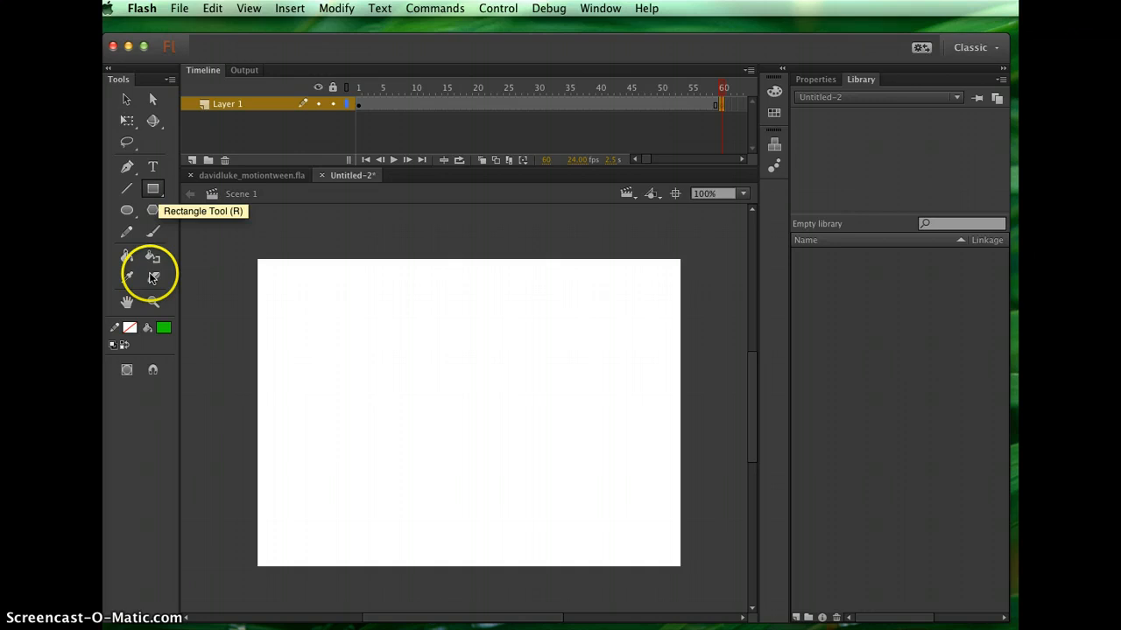
pyautogui.click(163, 327)
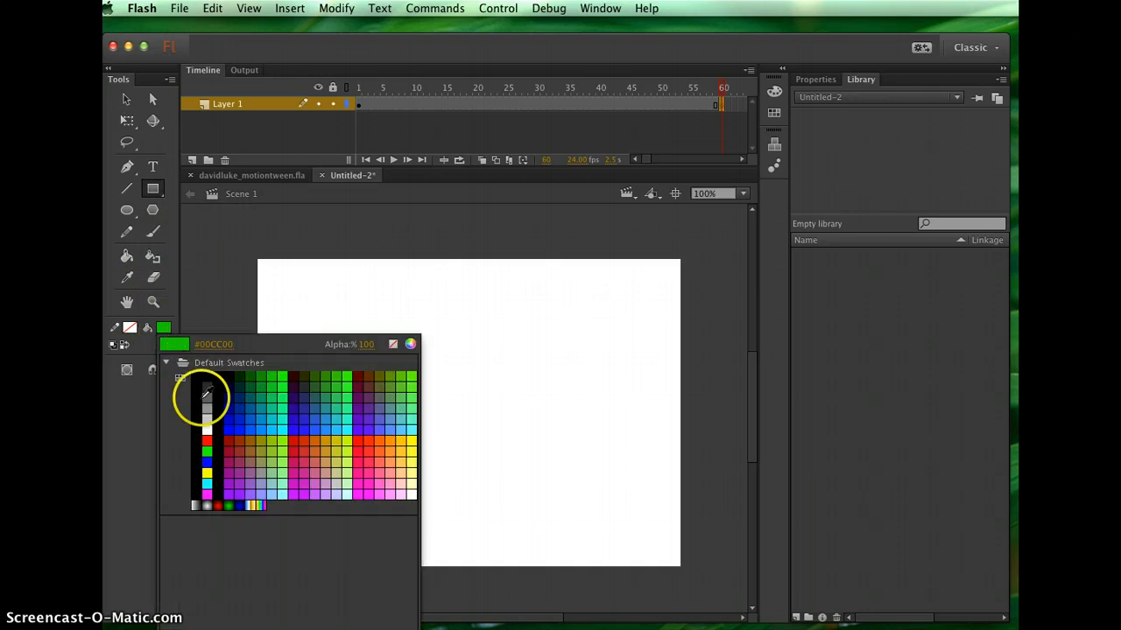
pyautogui.click(306, 471)
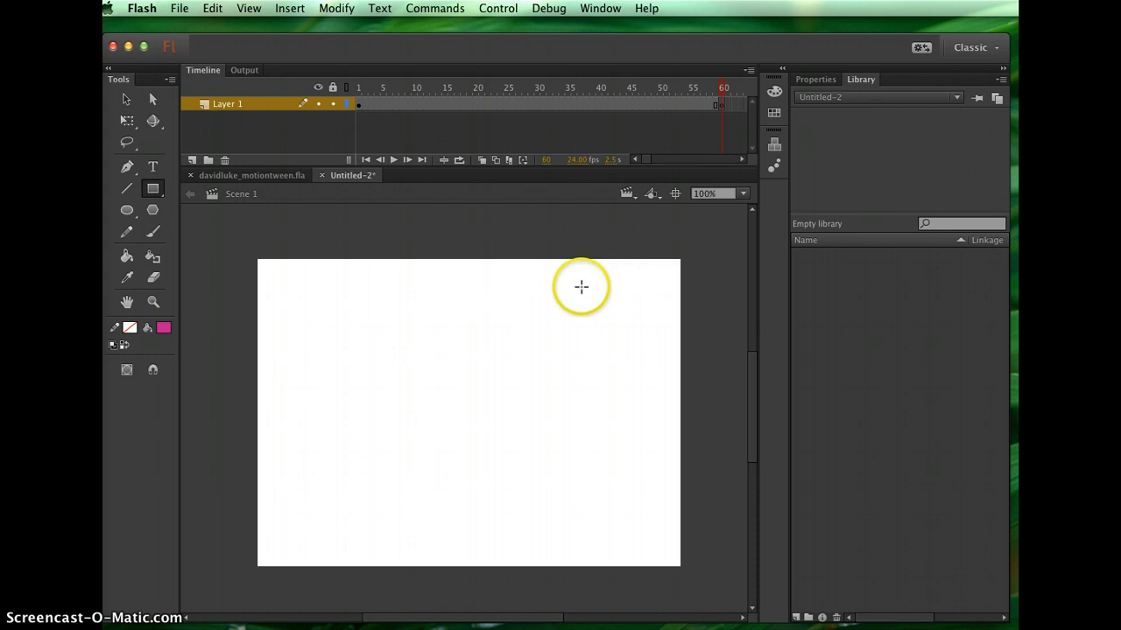
pyautogui.moveTo(583, 274); pyautogui.dragTo(674, 330)
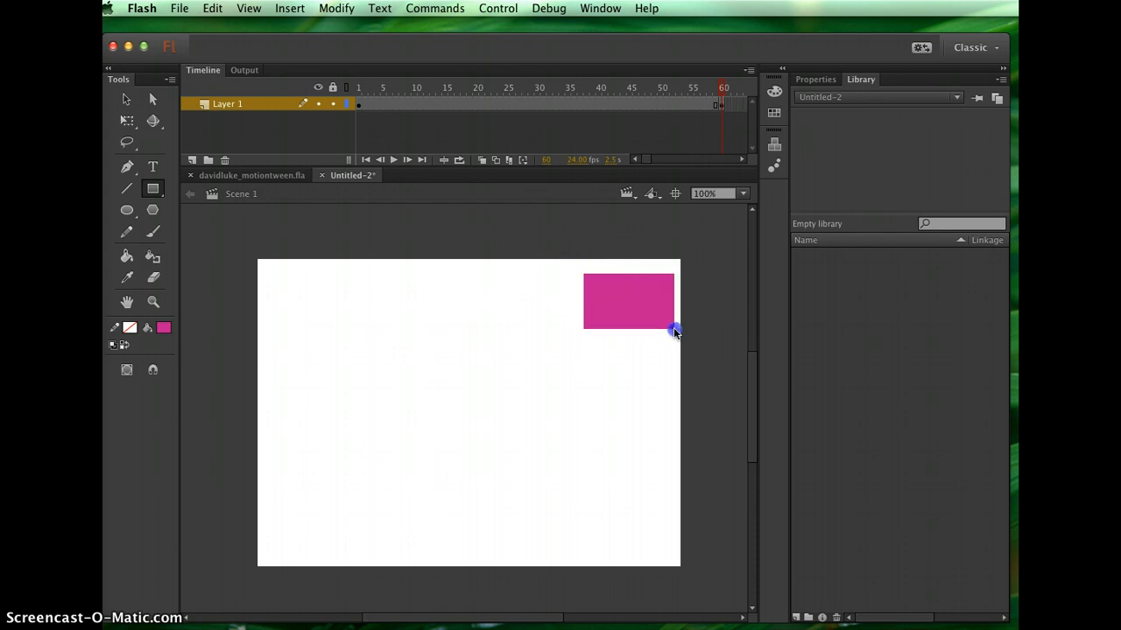
# Delete the rectangle on frame 60 and redraw it slightly lower in the stage's upper-right corner
pyautogui.click(715, 104)
pyautogui.press('F6')
pyautogui.press('Delete')
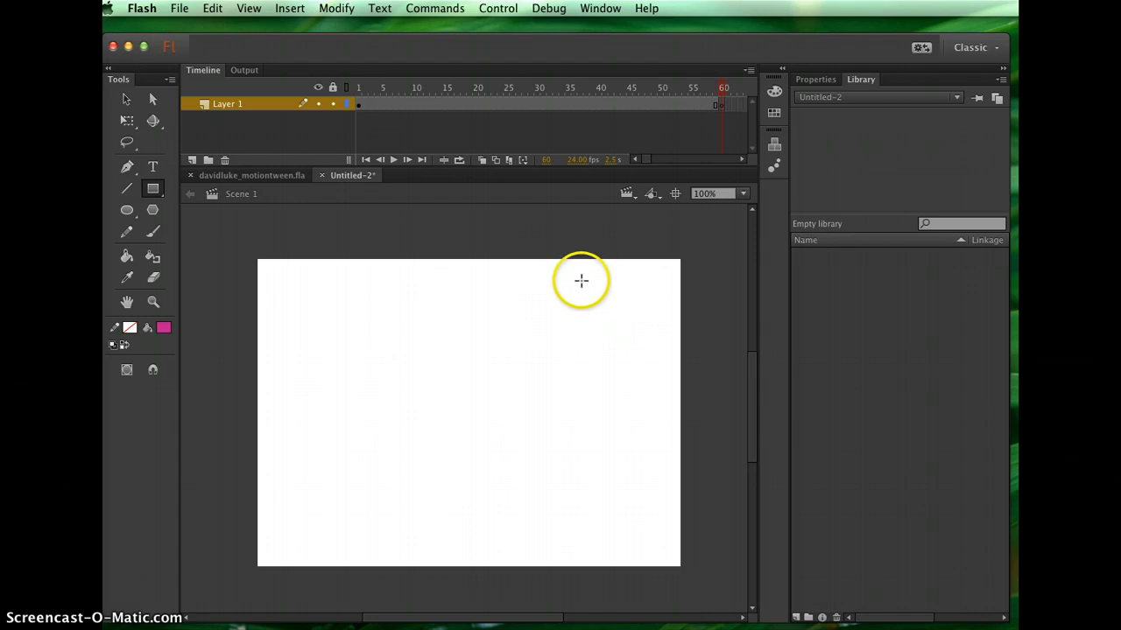
pyautogui.moveTo(582, 281)
pyautogui.mouseDown()
pyautogui.moveTo(655, 320)
pyautogui.moveTo(668, 341)
pyautogui.mouseUp()
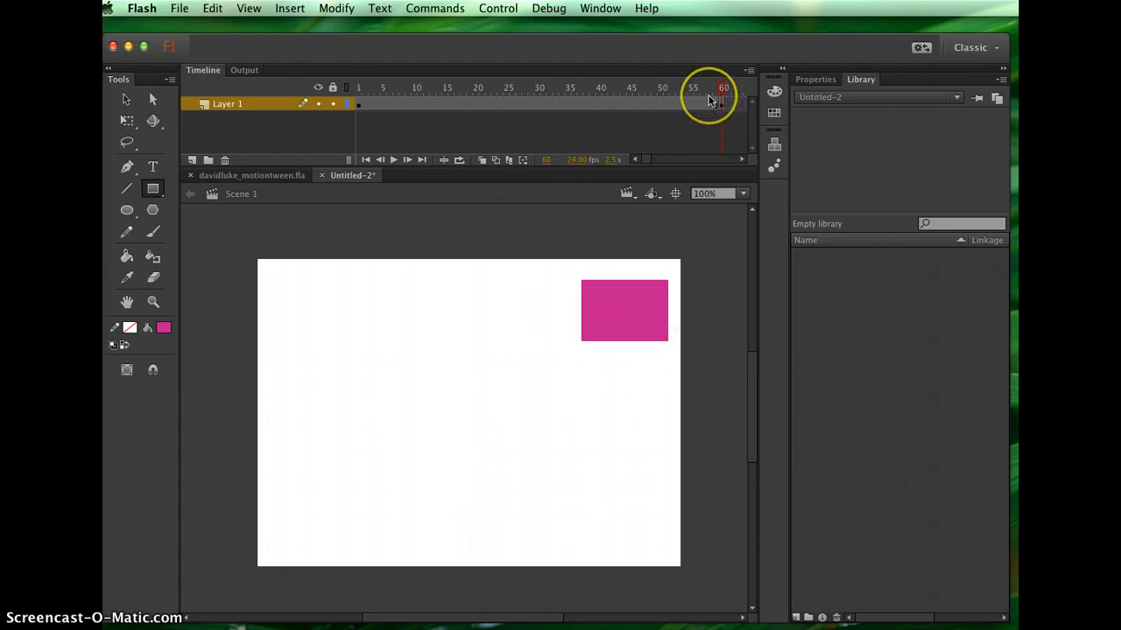
# Scrub through the timeline and the example file's motion tween to compare frames, then return to the untitled document
pyautogui.moveTo(722, 86); pyautogui.dragTo(367, 117)
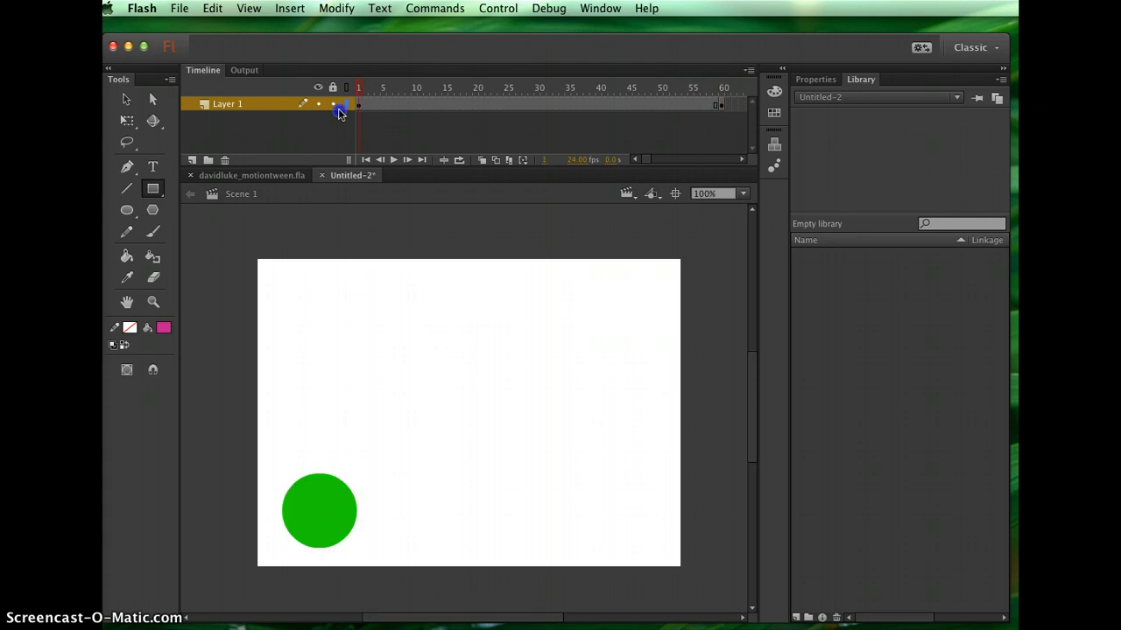
pyautogui.moveTo(637, 87); pyautogui.dragTo(439, 66)
pyautogui.moveTo(373, 77); pyautogui.dragTo(394, 112)
pyautogui.moveTo(645, 117); pyautogui.dragTo(724, 114)
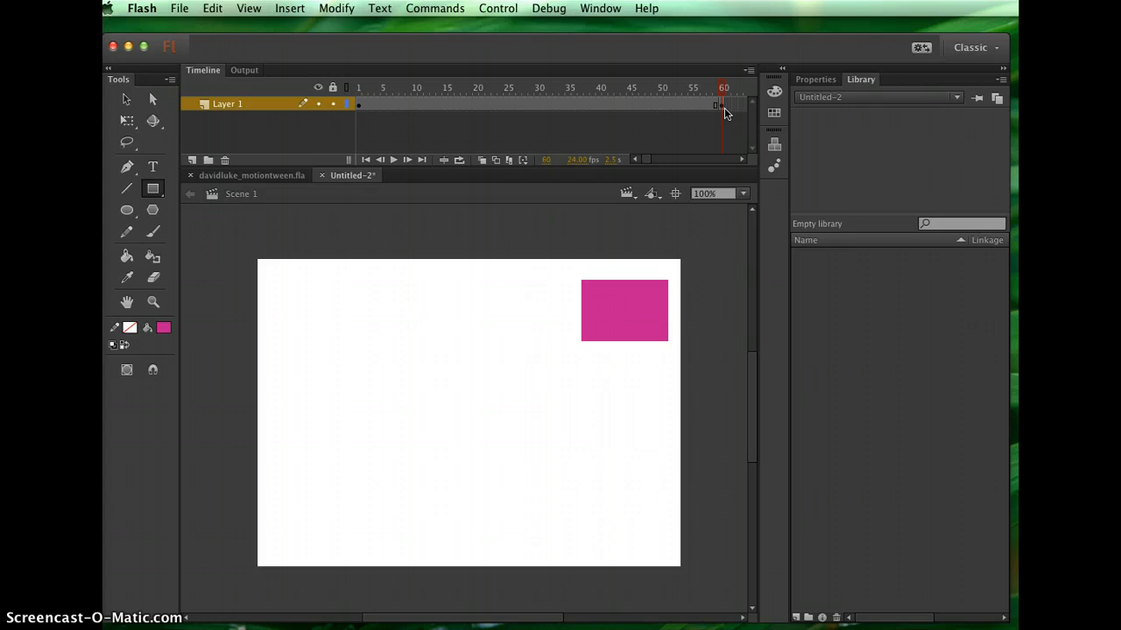
pyautogui.click(622, 108)
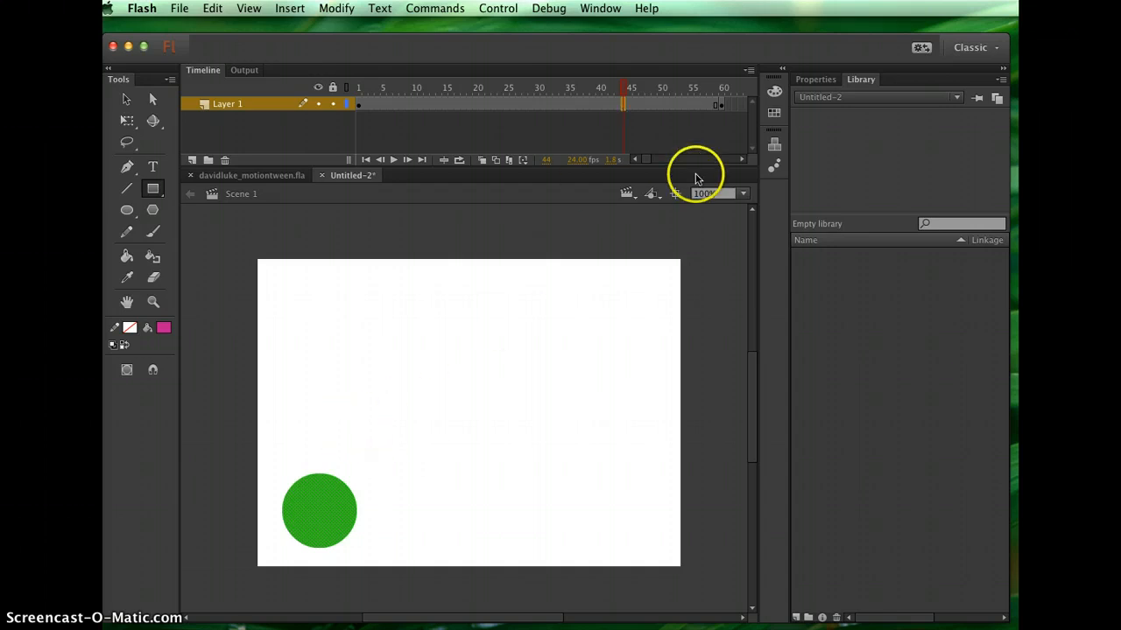
pyautogui.click(275, 179)
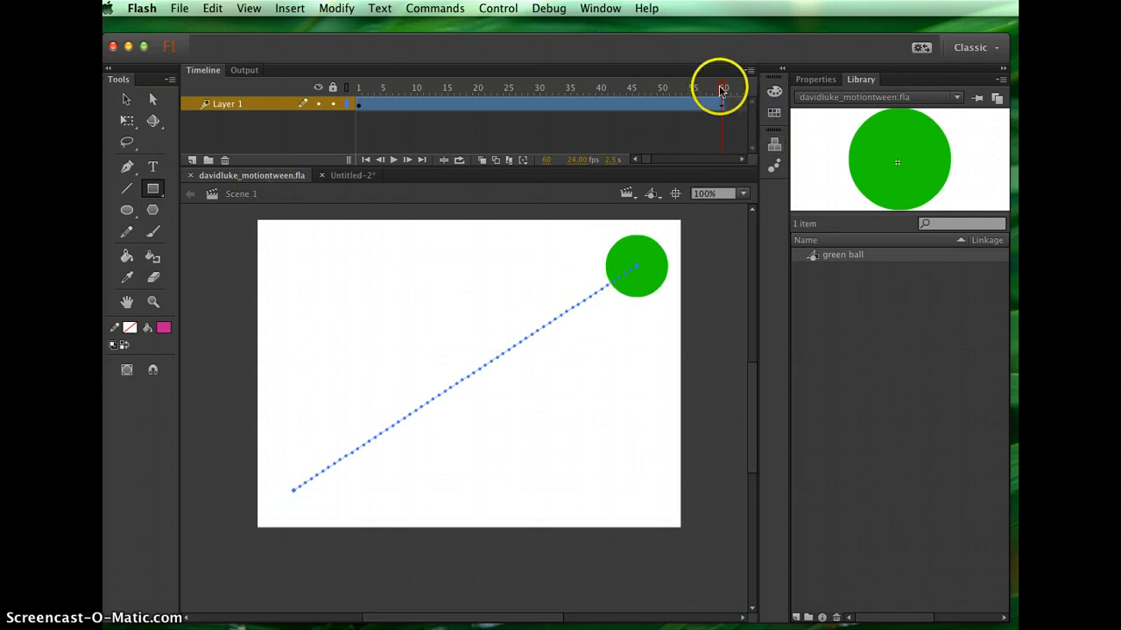
pyautogui.moveTo(720, 88); pyautogui.dragTo(577, 59)
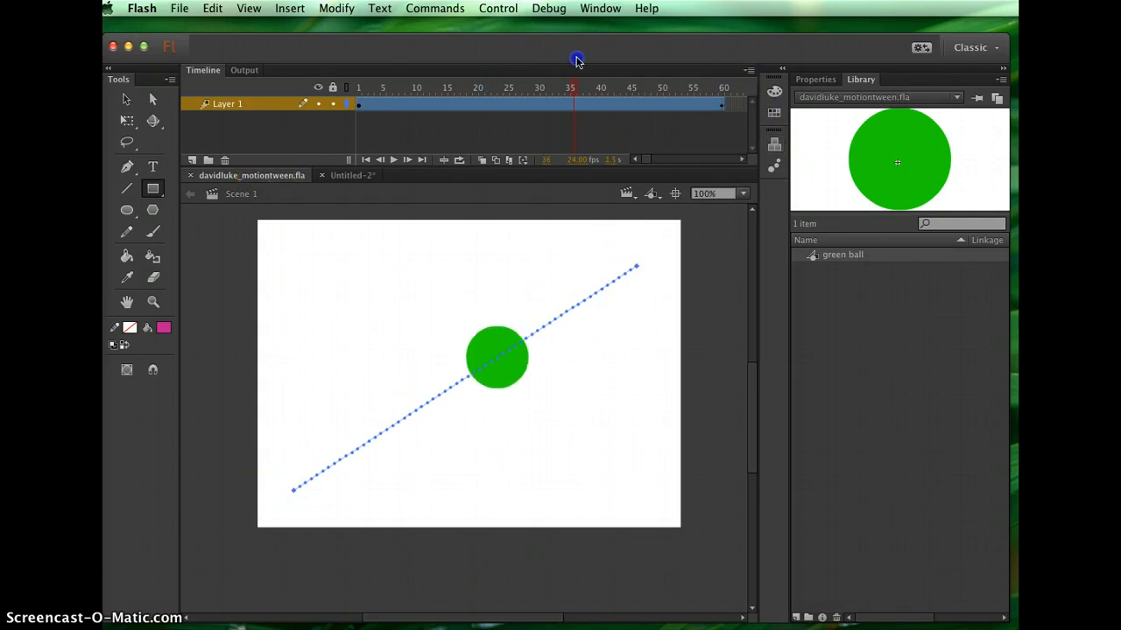
pyautogui.click(352, 176)
# Select a frame between the two keyframes and insert a Shape Tween
pyautogui.click(568, 138)
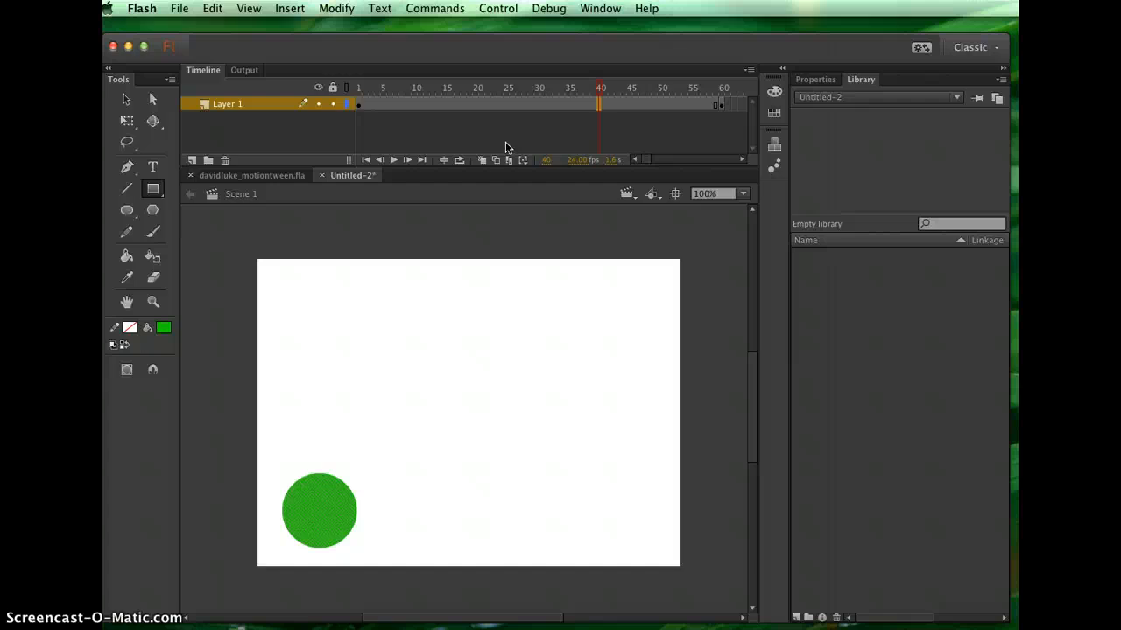
pyautogui.click(545, 98)
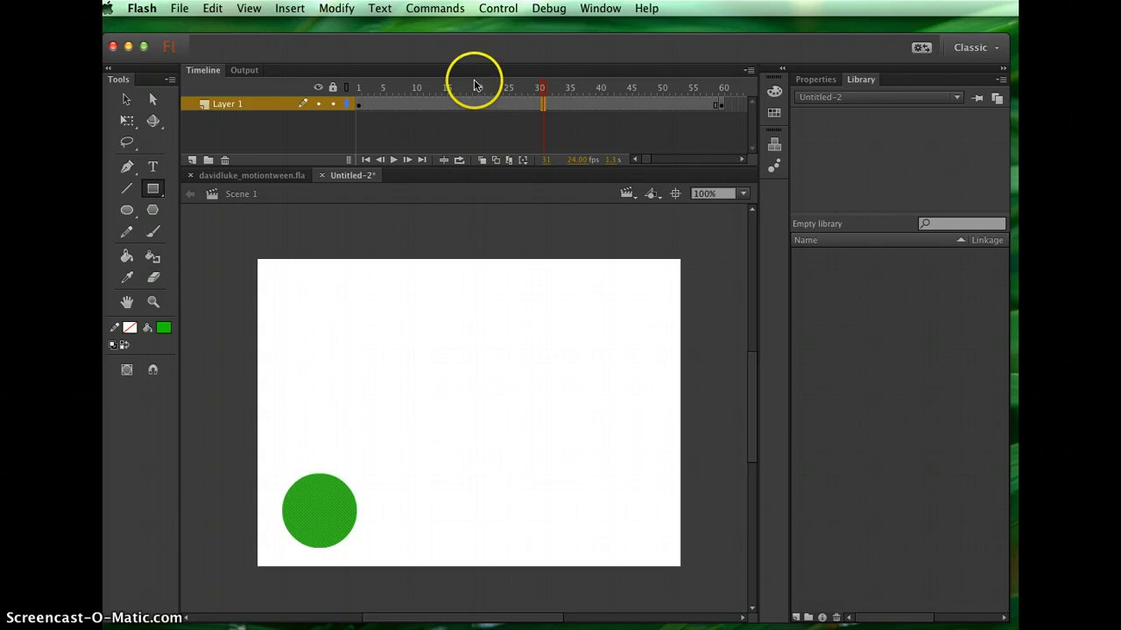
pyautogui.click(290, 8)
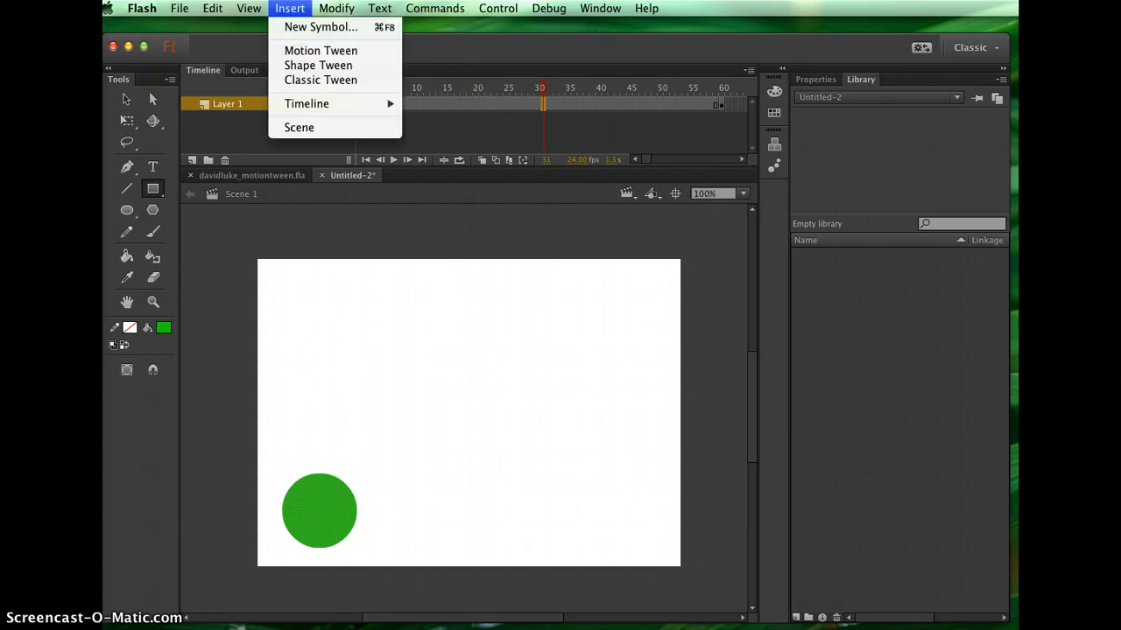
pyautogui.click(300, 67)
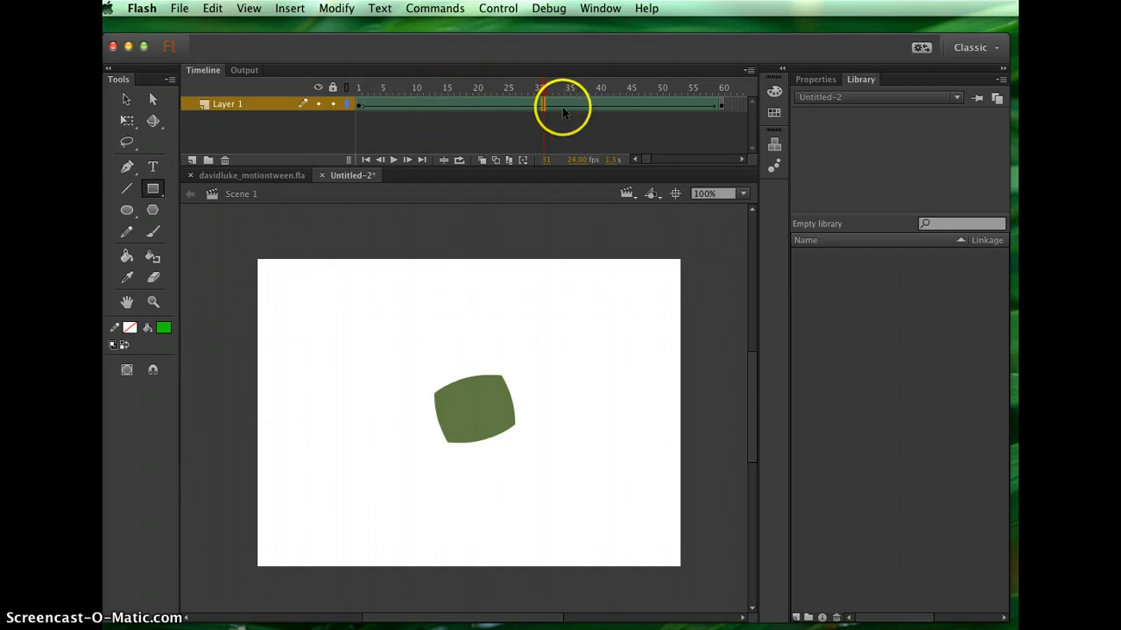
# Compare with the example file, then move the playhead back to frame 1 of the shape tween
pyautogui.click(270, 176)
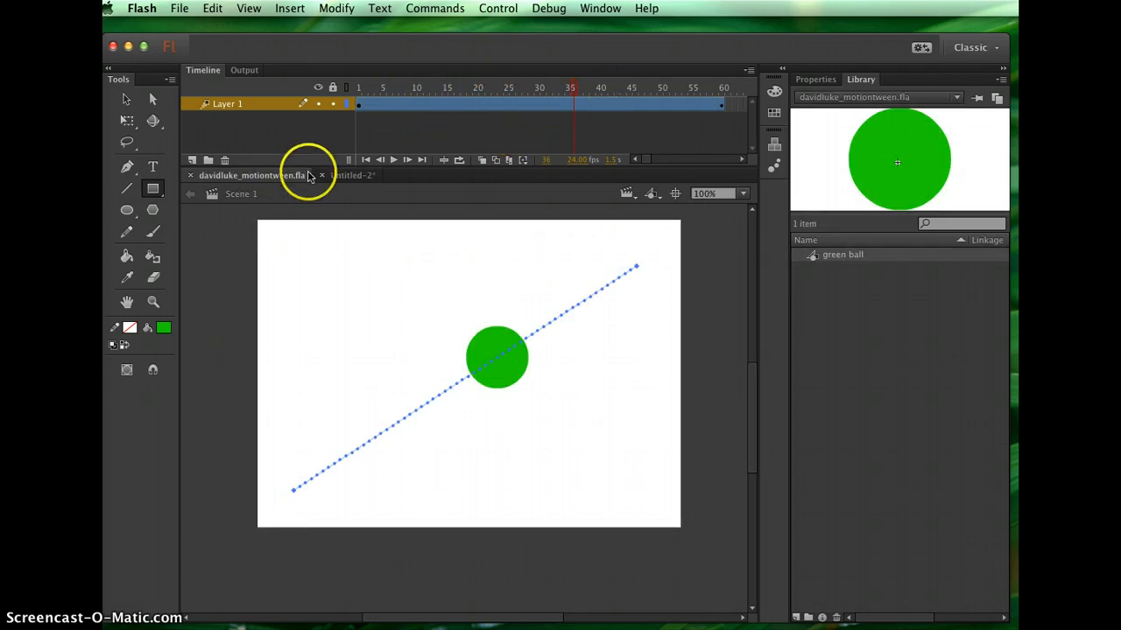
pyautogui.click(346, 175)
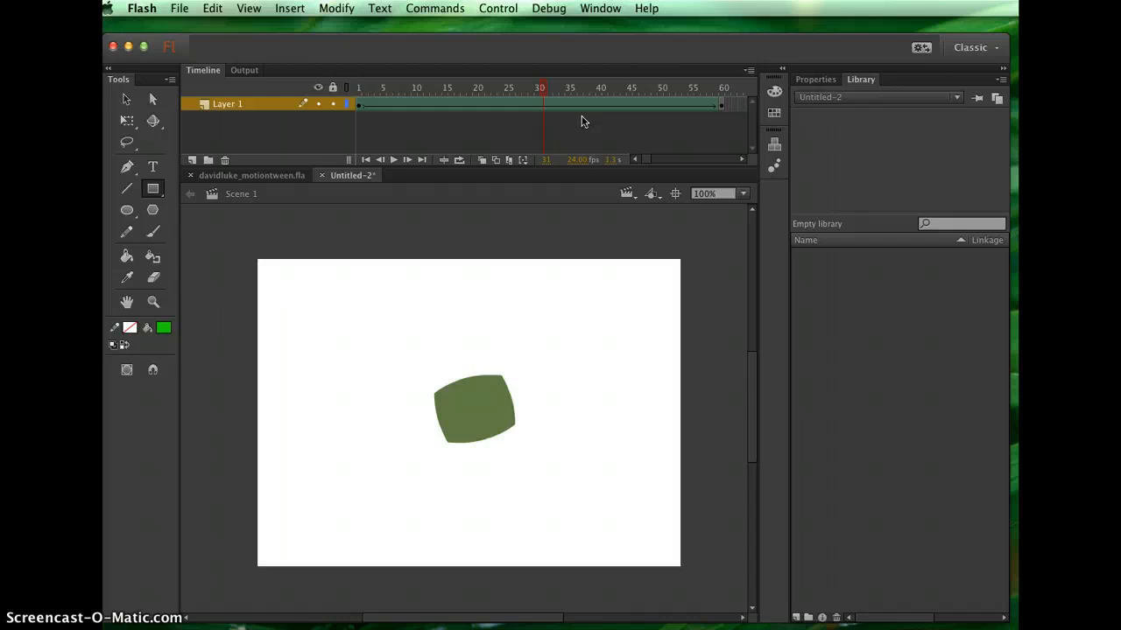
pyautogui.moveTo(543, 87); pyautogui.dragTo(351, 111)
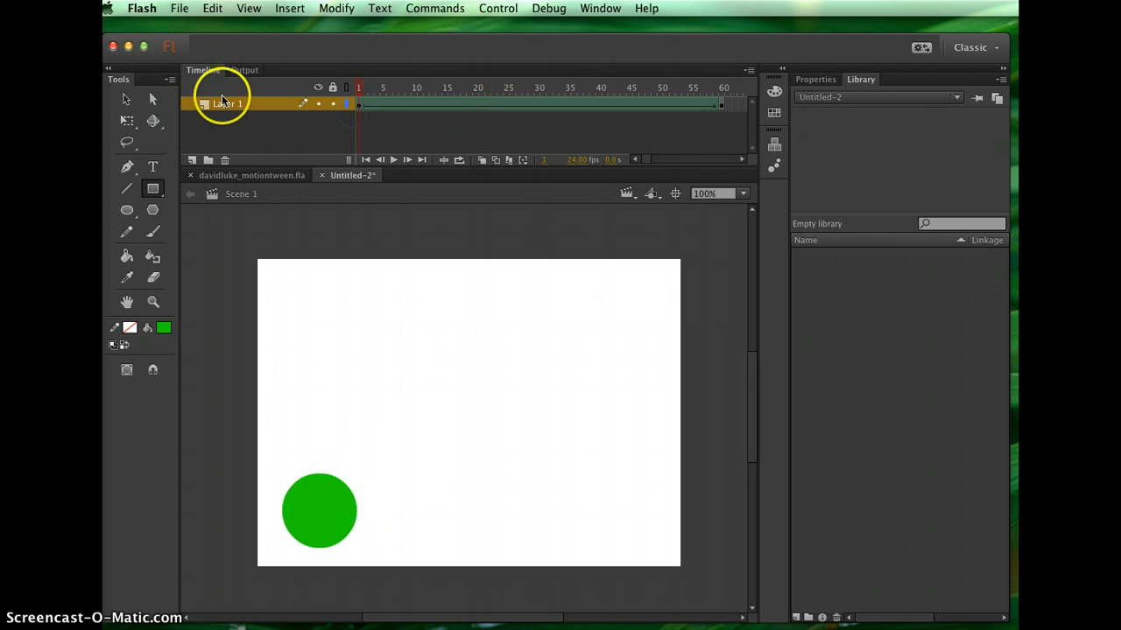
# Save the document as davidluke_shapetween.fla, a Flash Document, in the NCC 2D Animation folder
pyautogui.click(179, 6)
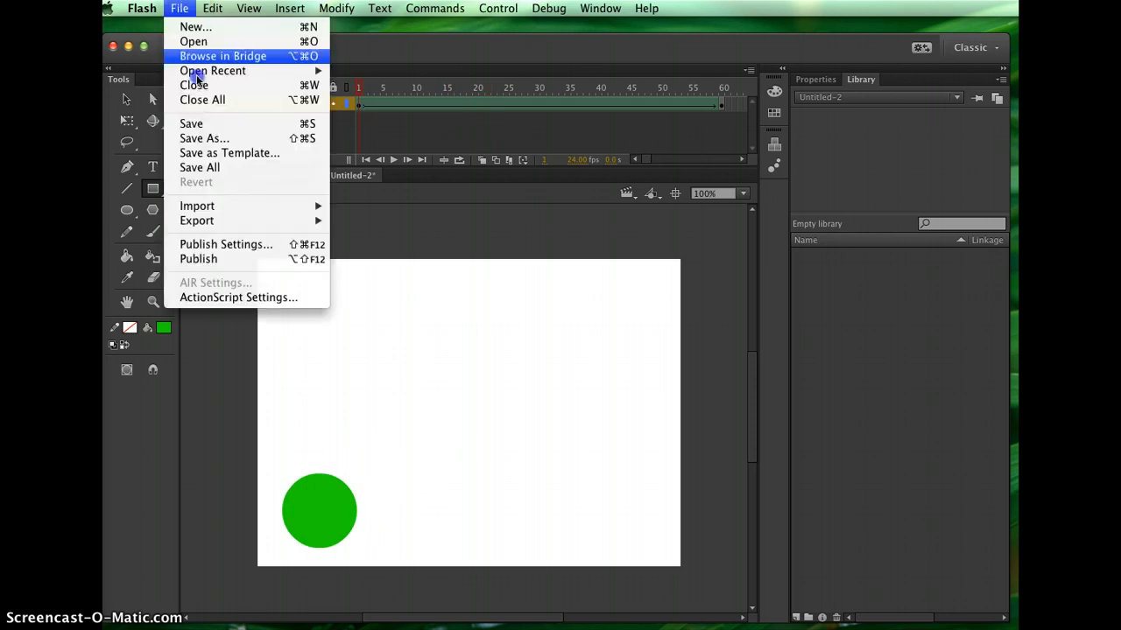
pyautogui.click(208, 138)
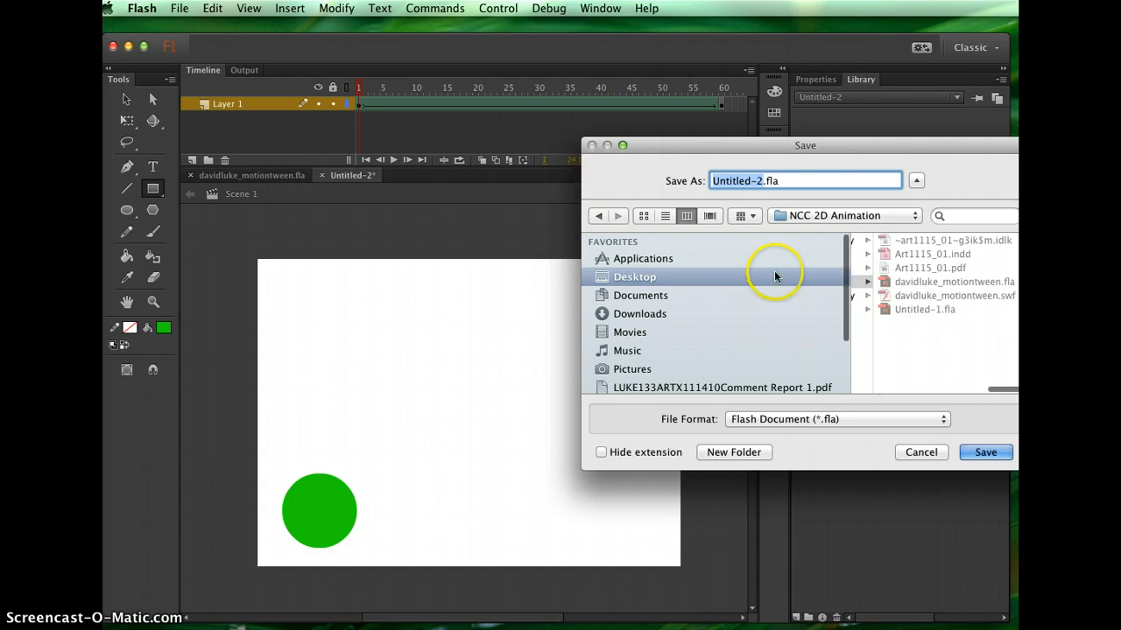
pyautogui.write('davidluke_')
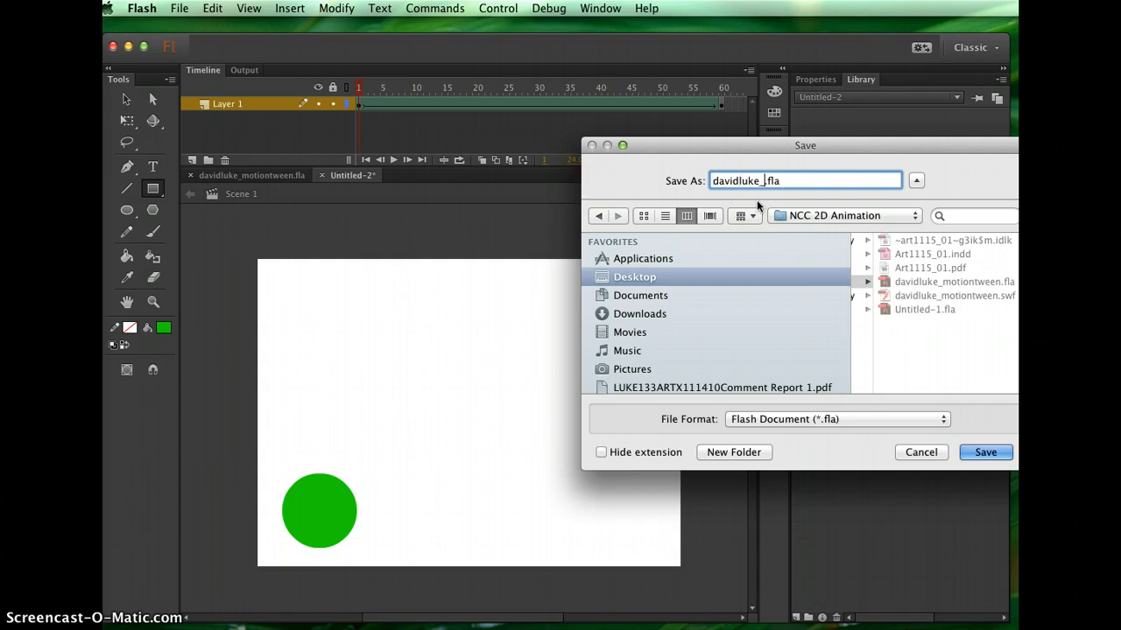
pyautogui.write('shapetween')
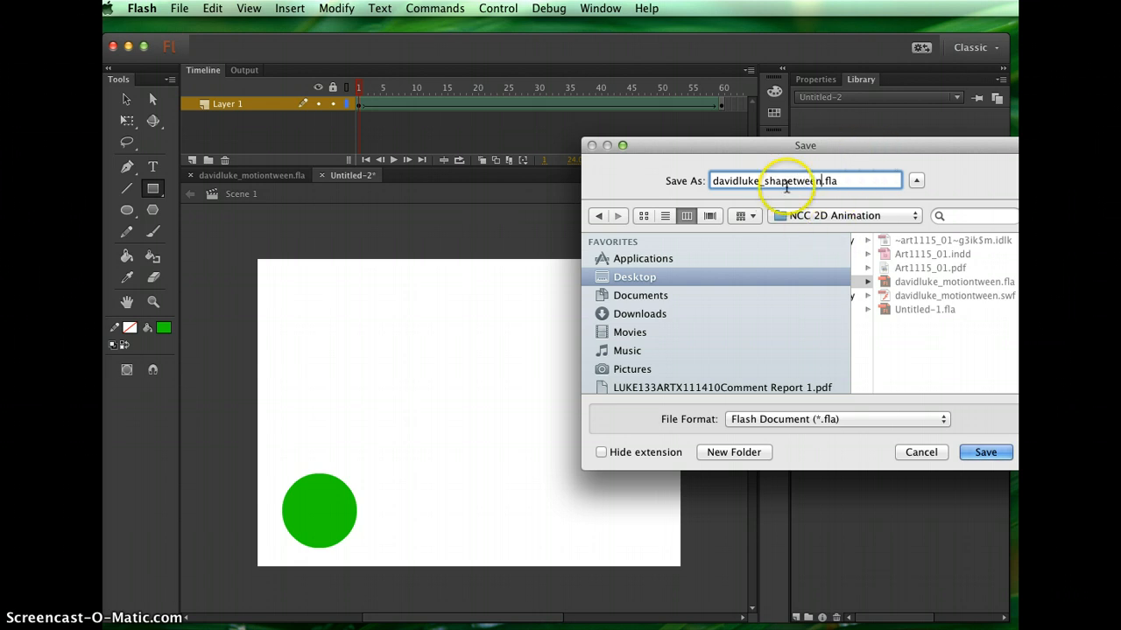
pyautogui.click(788, 420)
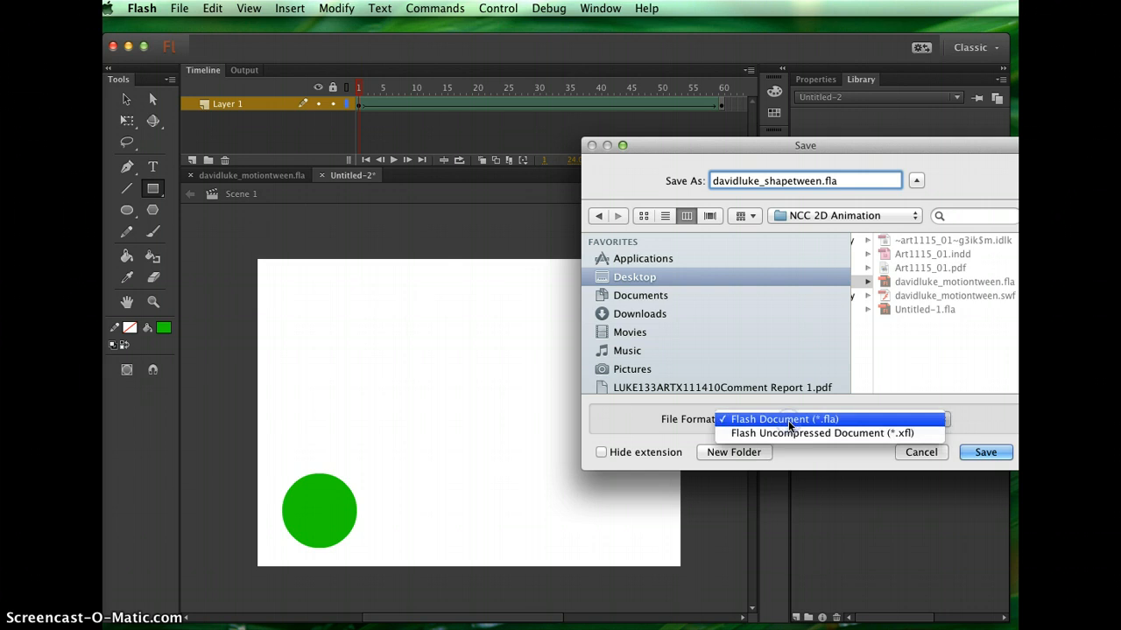
pyautogui.click(788, 421)
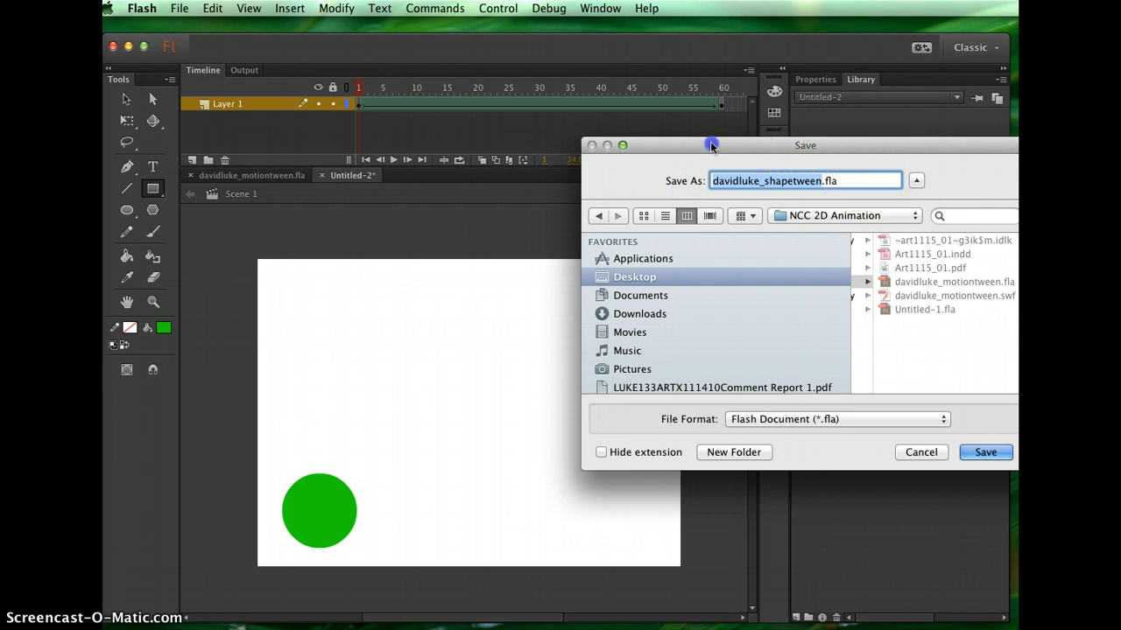
pyautogui.moveTo(710, 145); pyautogui.dragTo(503, 138)
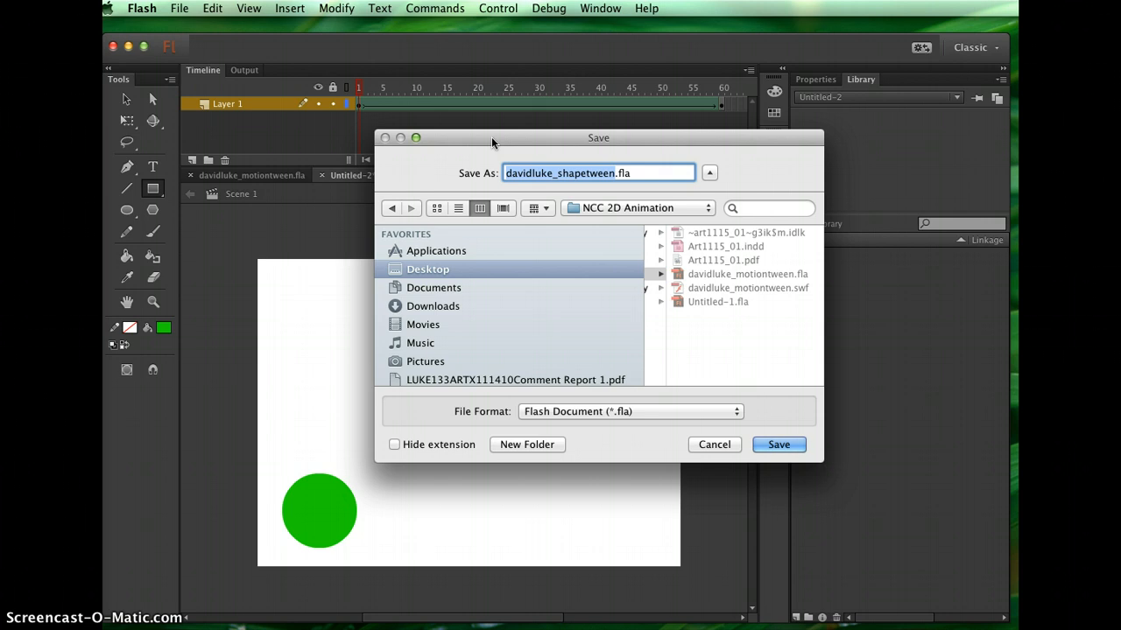
pyautogui.click(779, 444)
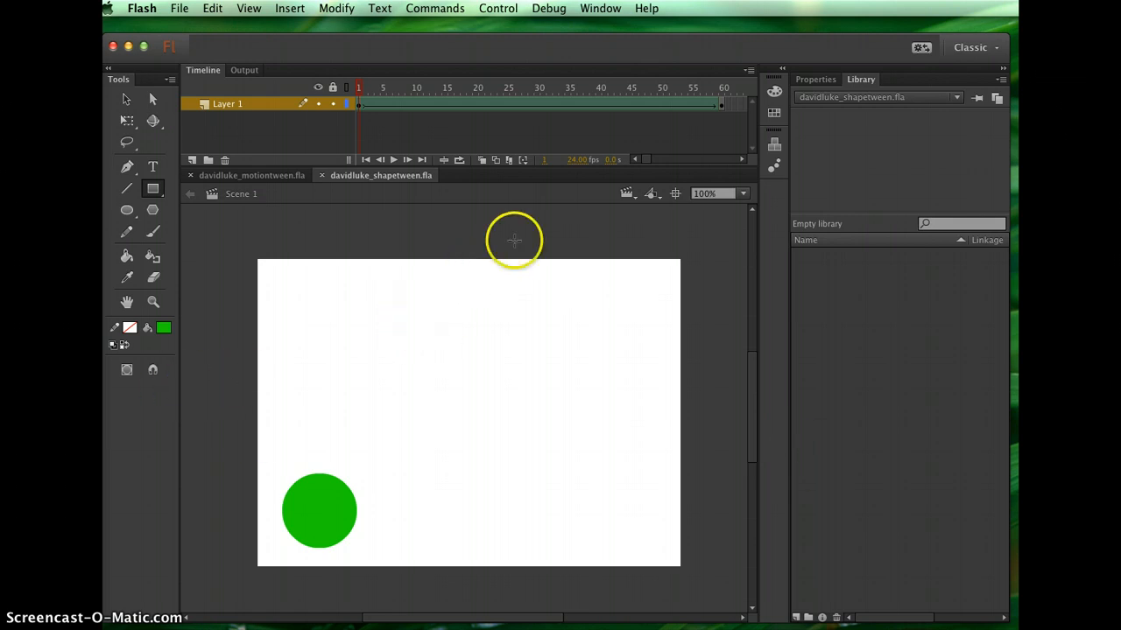
# Test the movie in Flash Professional to play the circle-to-rectangle shape tween, then close the preview window
pyautogui.click(498, 8)
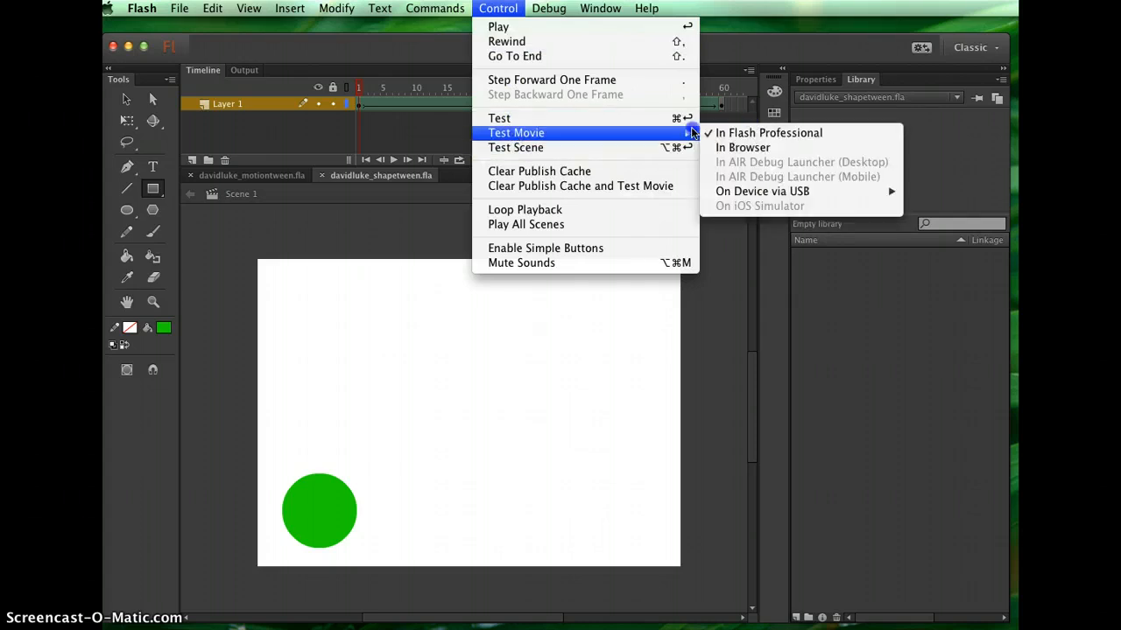
pyautogui.click(758, 132)
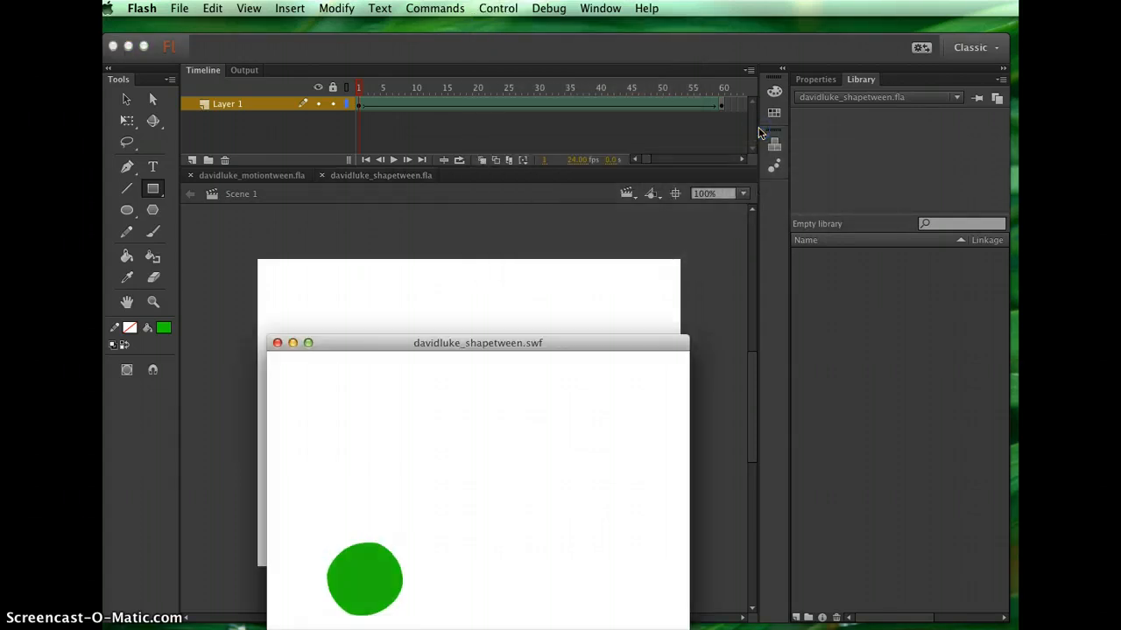
pyautogui.moveTo(486, 343); pyautogui.dragTo(482, 250)
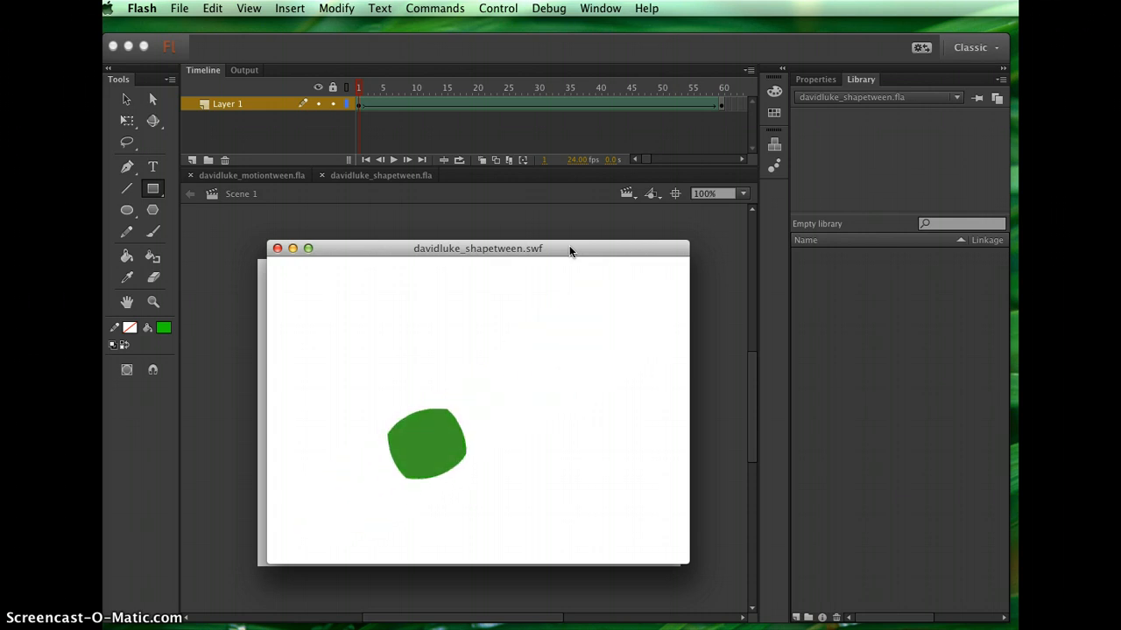
pyautogui.click(517, 299)
pyautogui.click(474, 271)
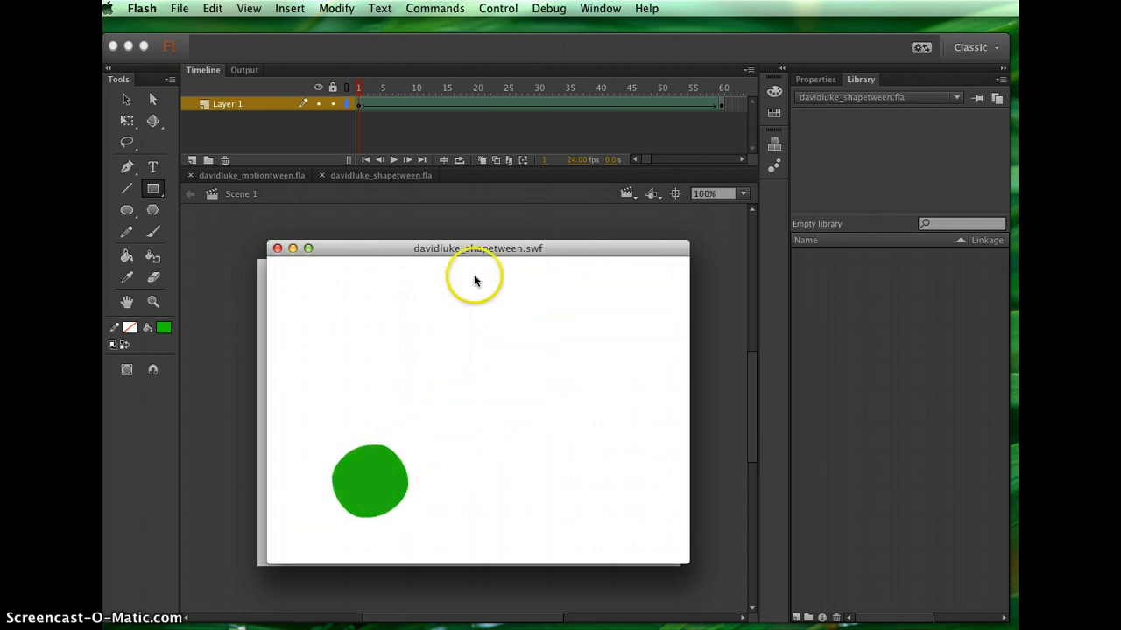
pyautogui.moveTo(380, 247); pyautogui.dragTo(347, 228)
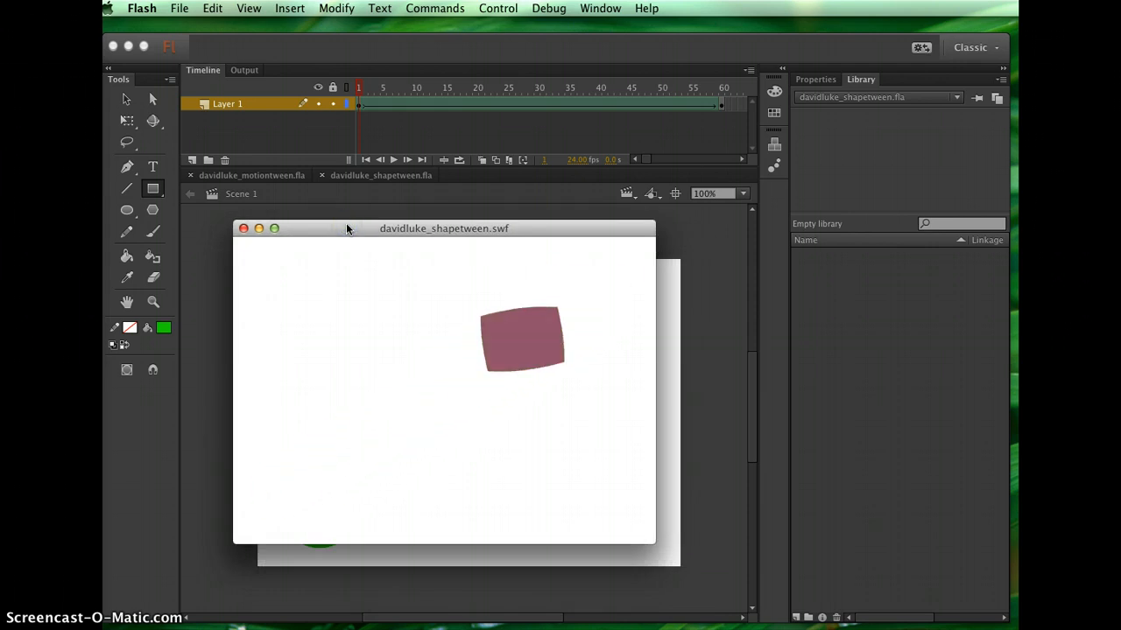
pyautogui.click(400, 258)
pyautogui.click(269, 328)
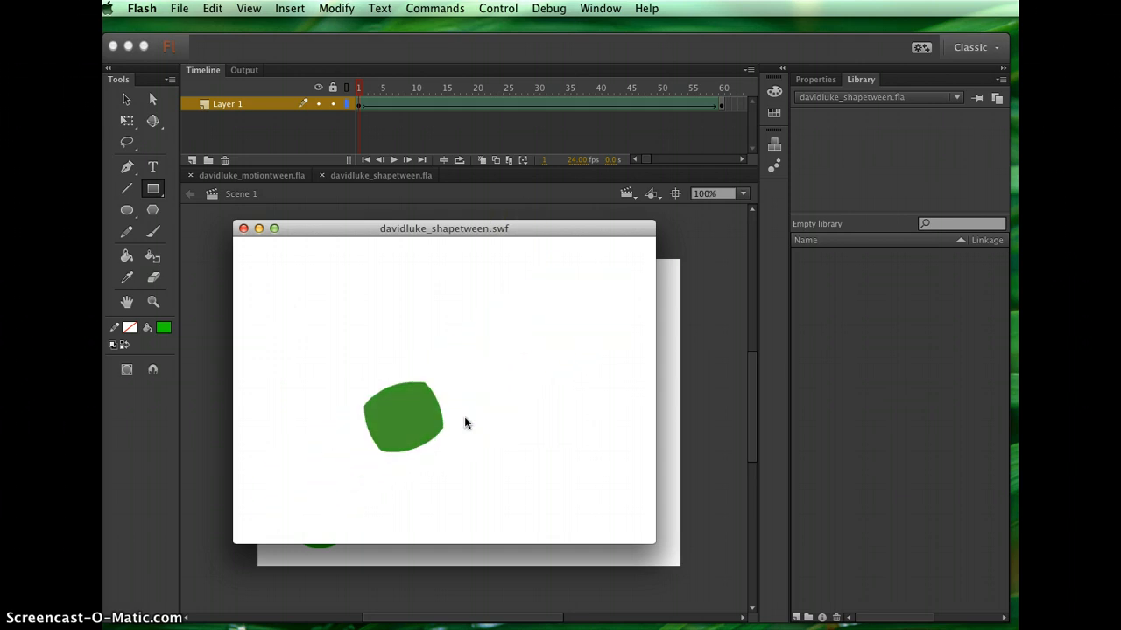
pyautogui.click(244, 230)
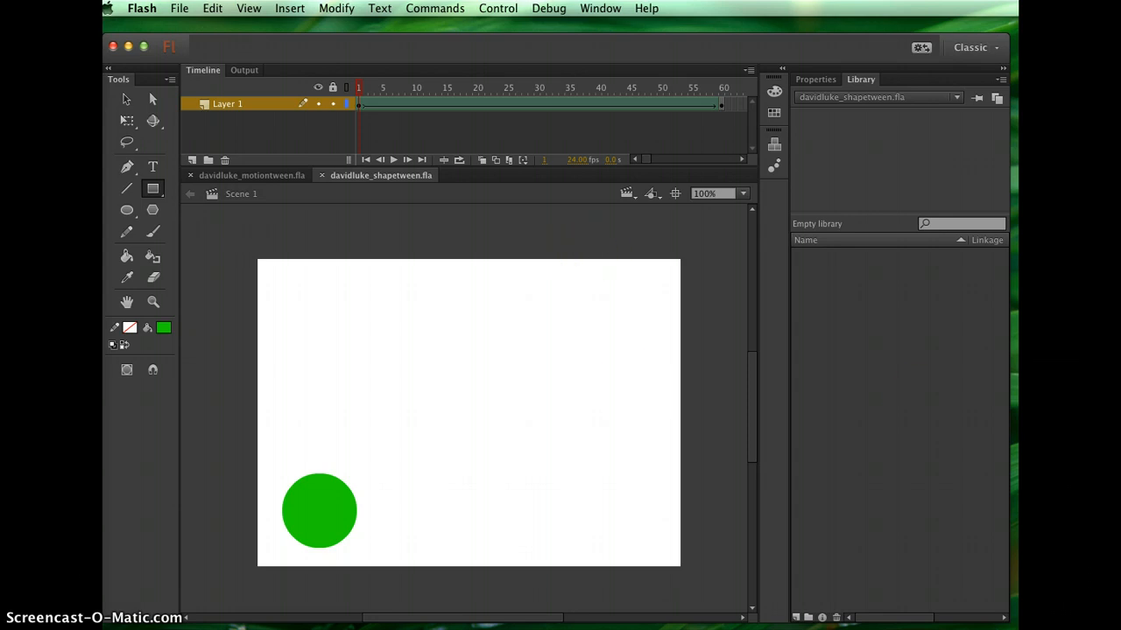
# Switch to Finder and open the Teaching, Fall 2014 and NCC 2D Animation folders
pyautogui.press('super+Tab')
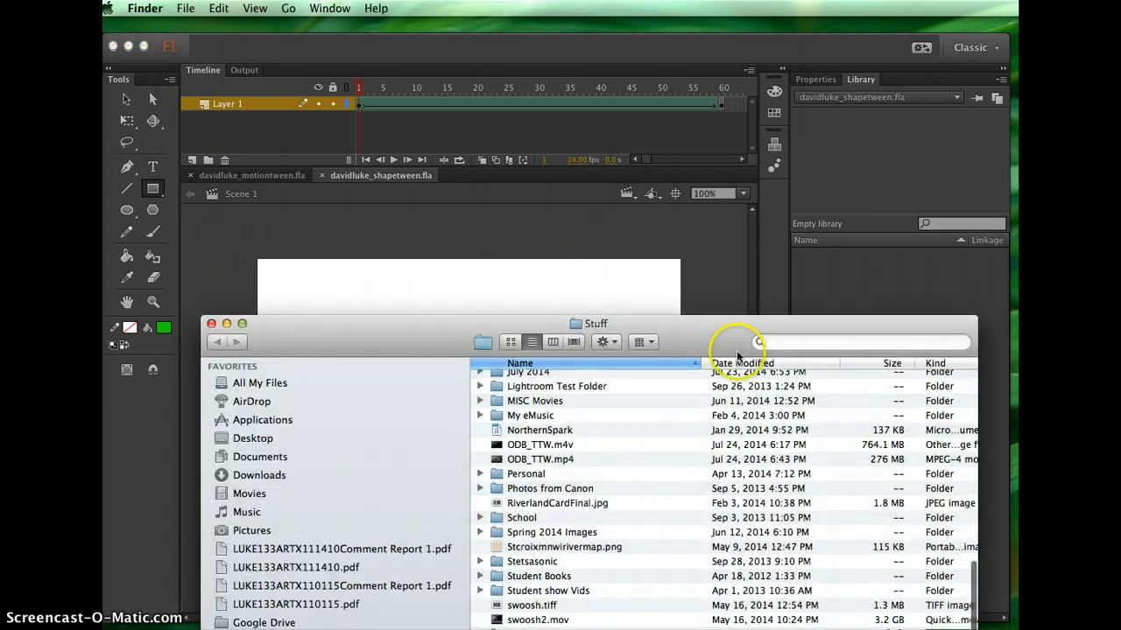
pyautogui.moveTo(694, 333); pyautogui.dragTo(659, 124)
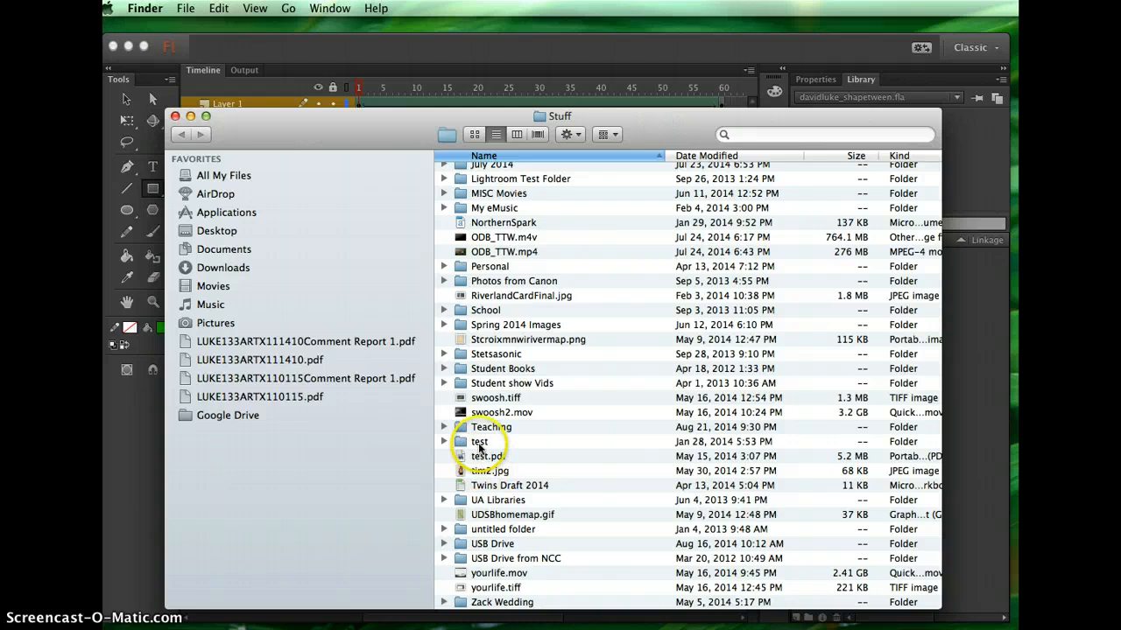
pyautogui.doubleClick(484, 427)
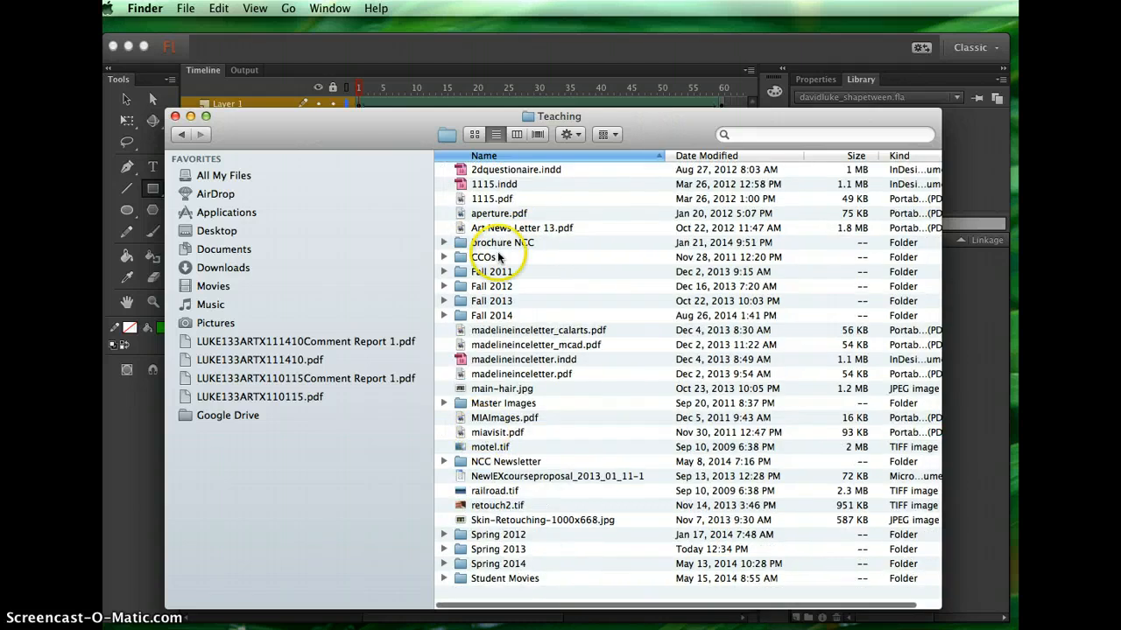
pyautogui.doubleClick(462, 315)
pyautogui.doubleClick(518, 214)
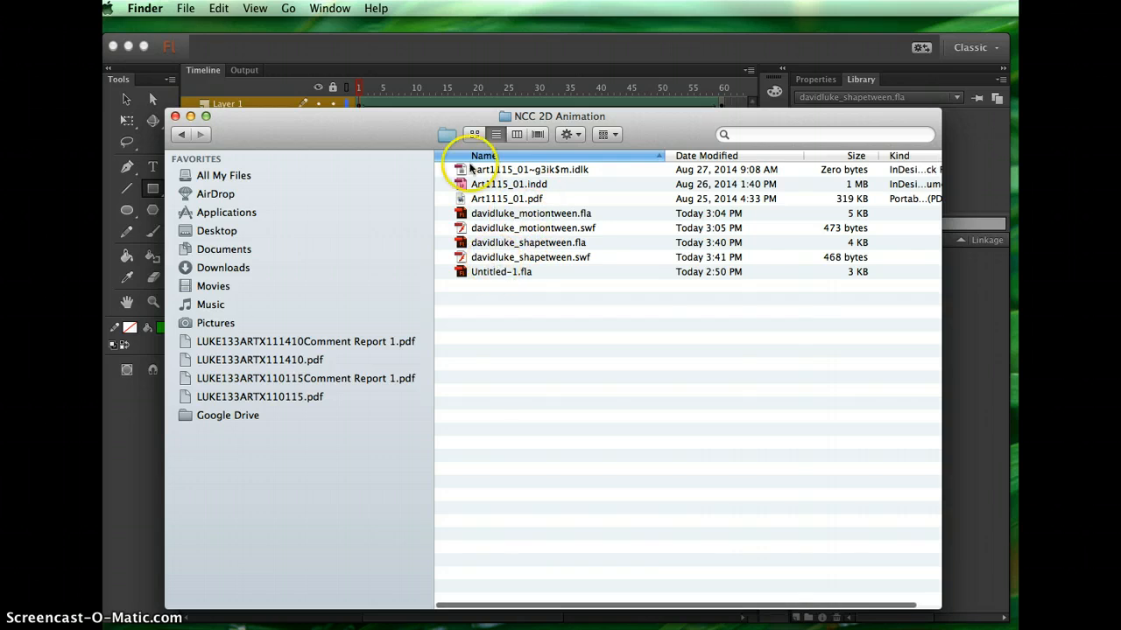
# Inspect the motion tween and shape tween .fla and .swf files, then close the Finder window and return to Flash
pyautogui.click(499, 215)
pyautogui.click(505, 245)
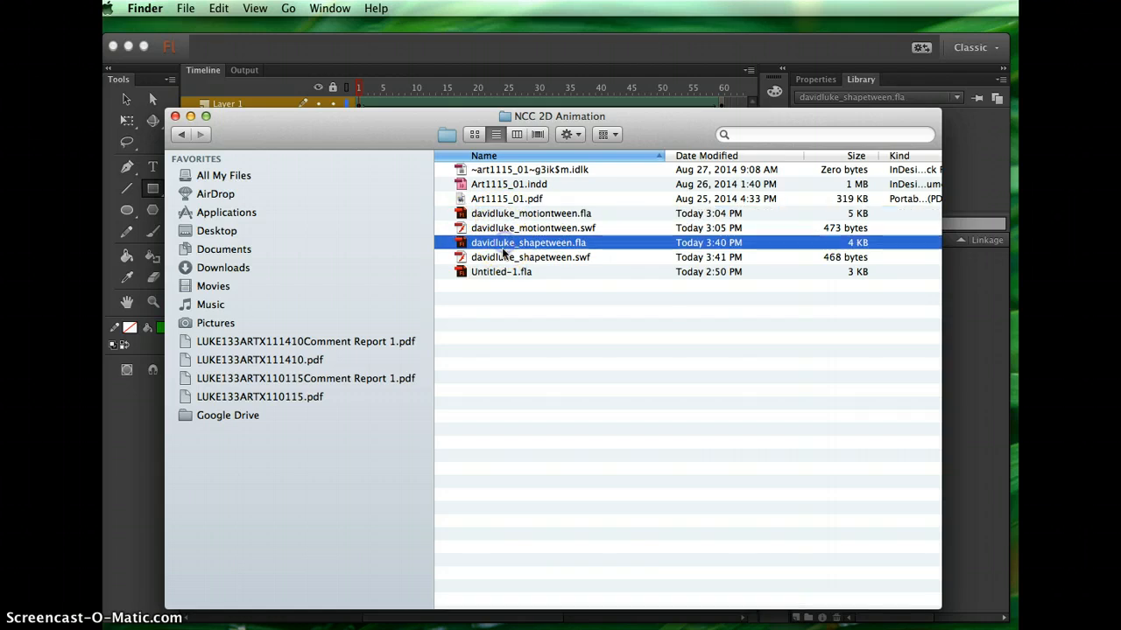
pyautogui.click(490, 229)
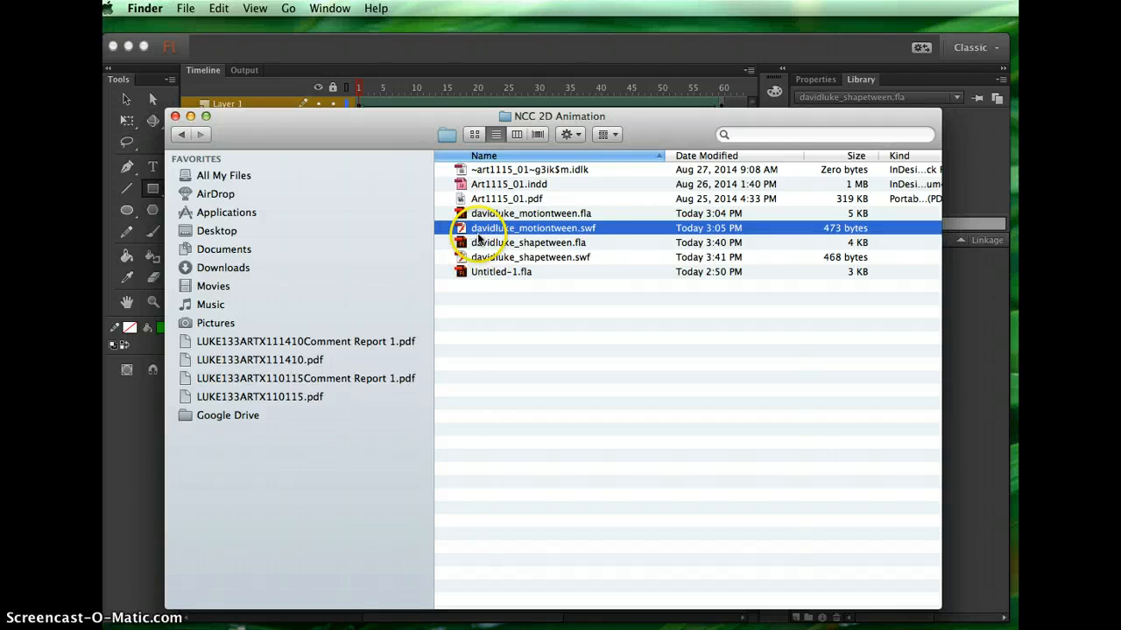
pyautogui.click(476, 339)
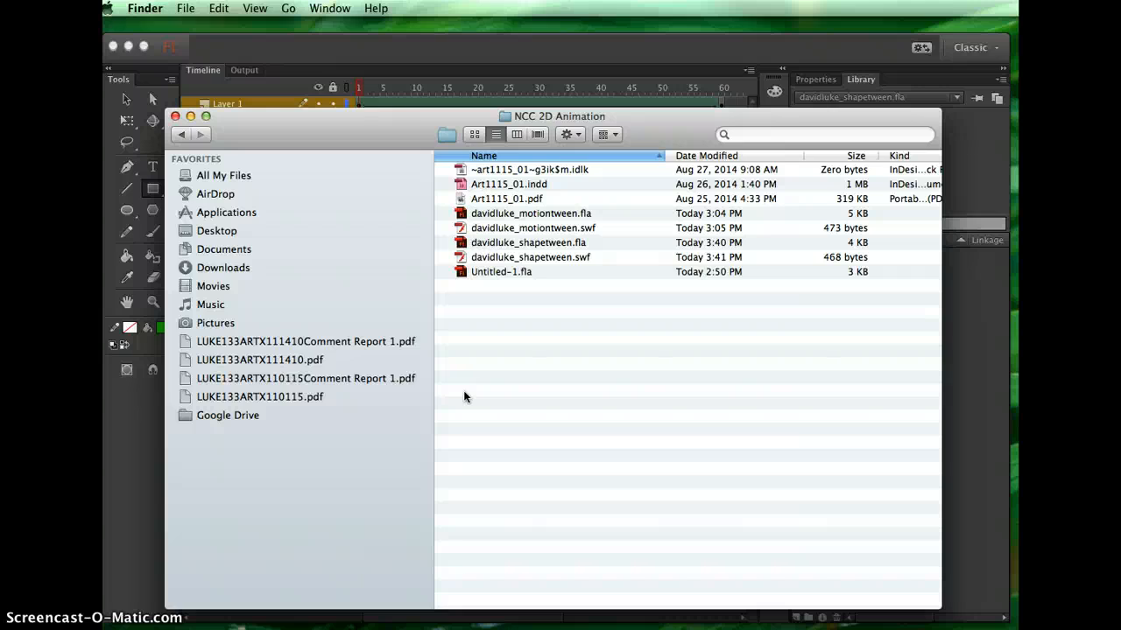
pyautogui.click(527, 258)
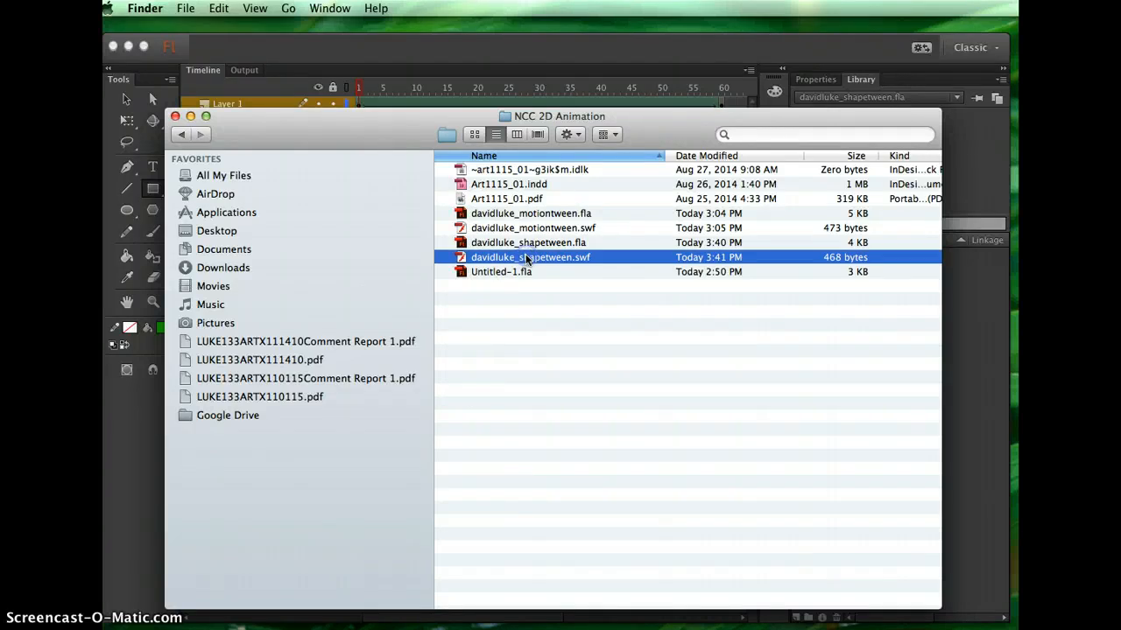
pyautogui.click(527, 229)
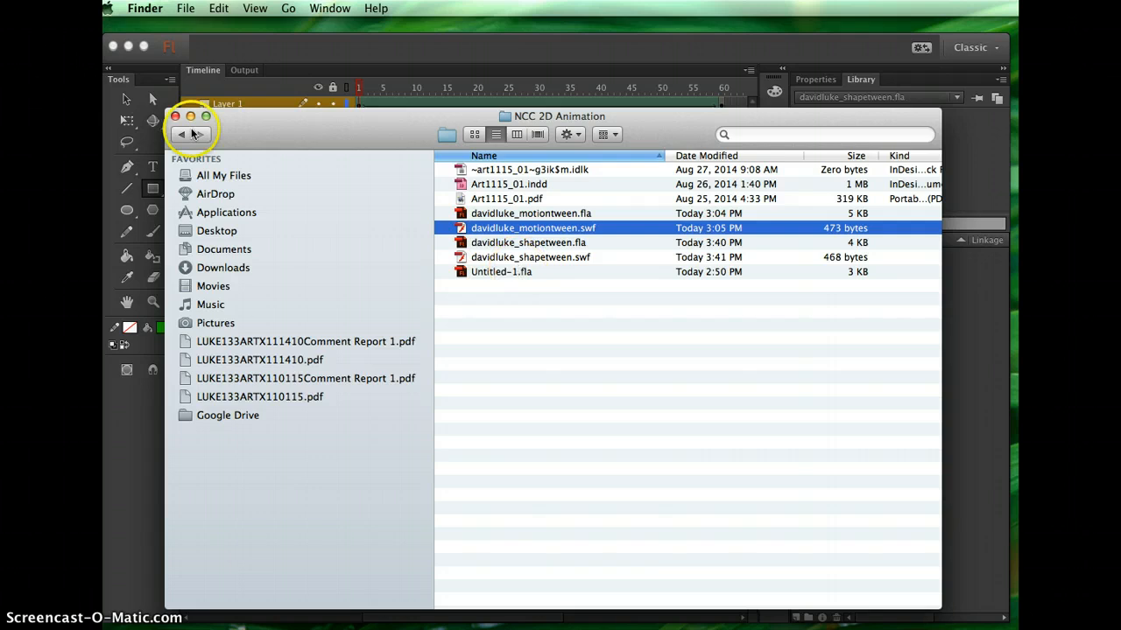
pyautogui.click(175, 116)
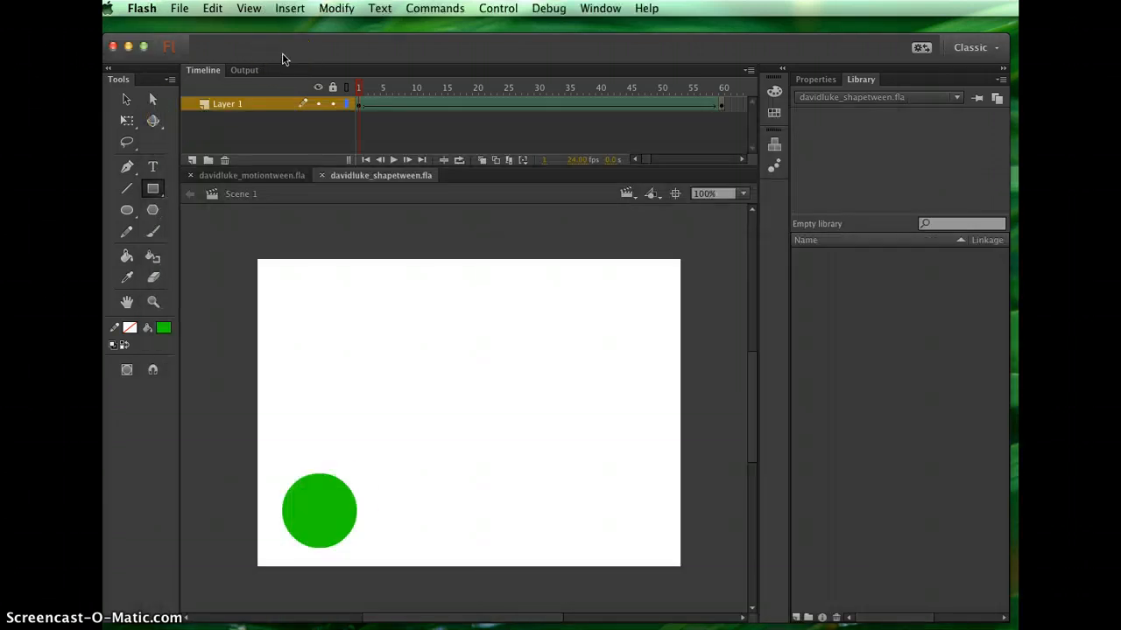
pyautogui.click(370, 578)
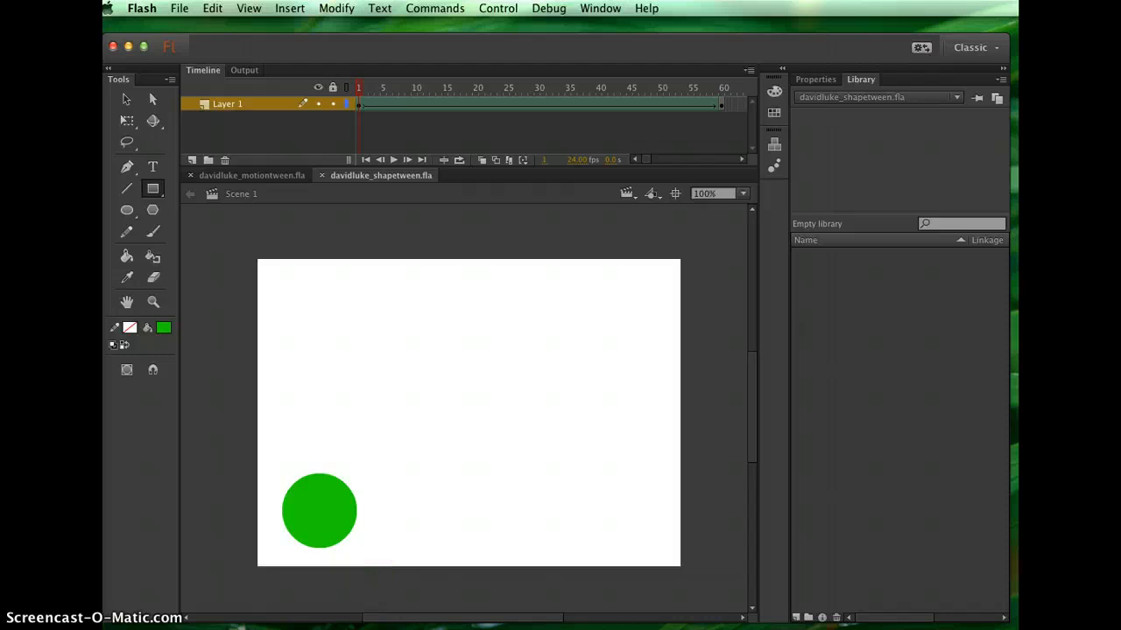